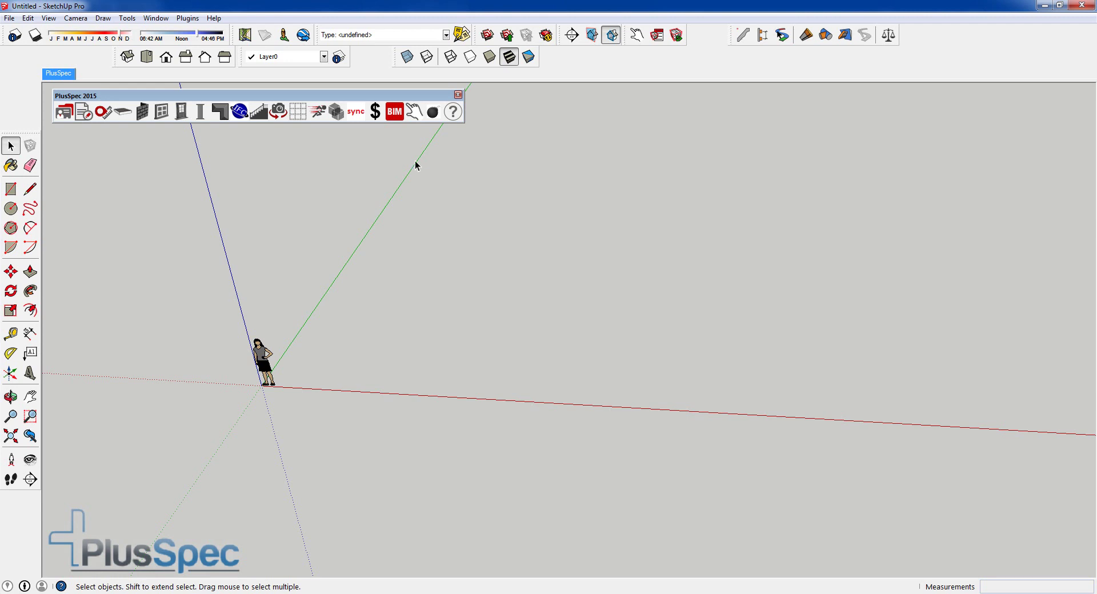
Open the PlusSpec Component Tools window from the PlusSpec 2015 toolbar
{"action": "left_click", "coordinate": [337, 112]}
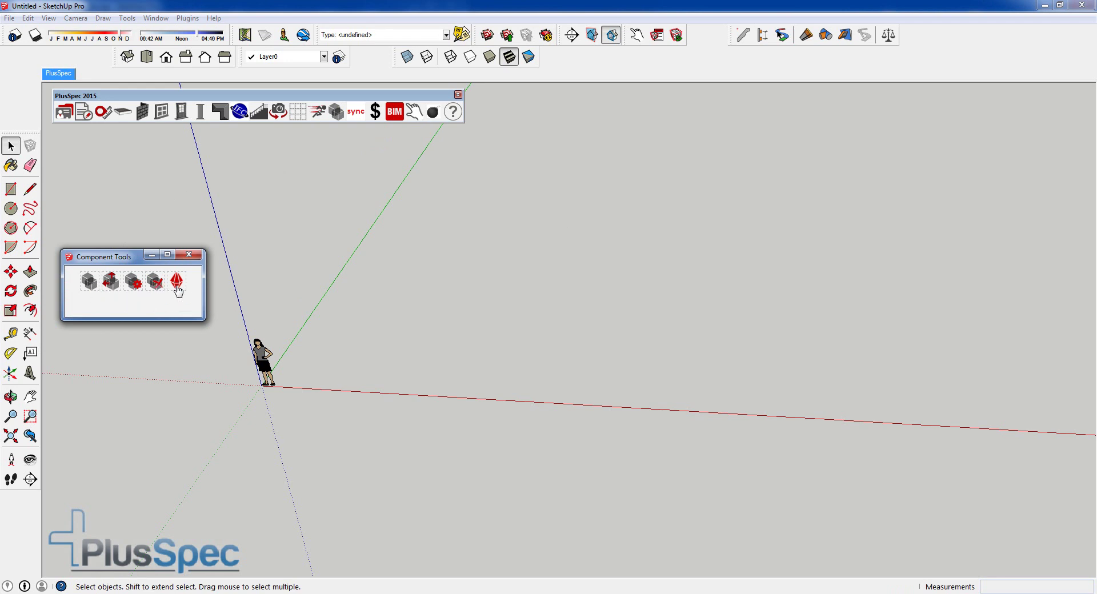
In Component Tool, browse Construction profiles C Section, Hollow Section and Z Section through to Post Bracket Recessed
{"action": "left_click", "coordinate": [94, 289]}
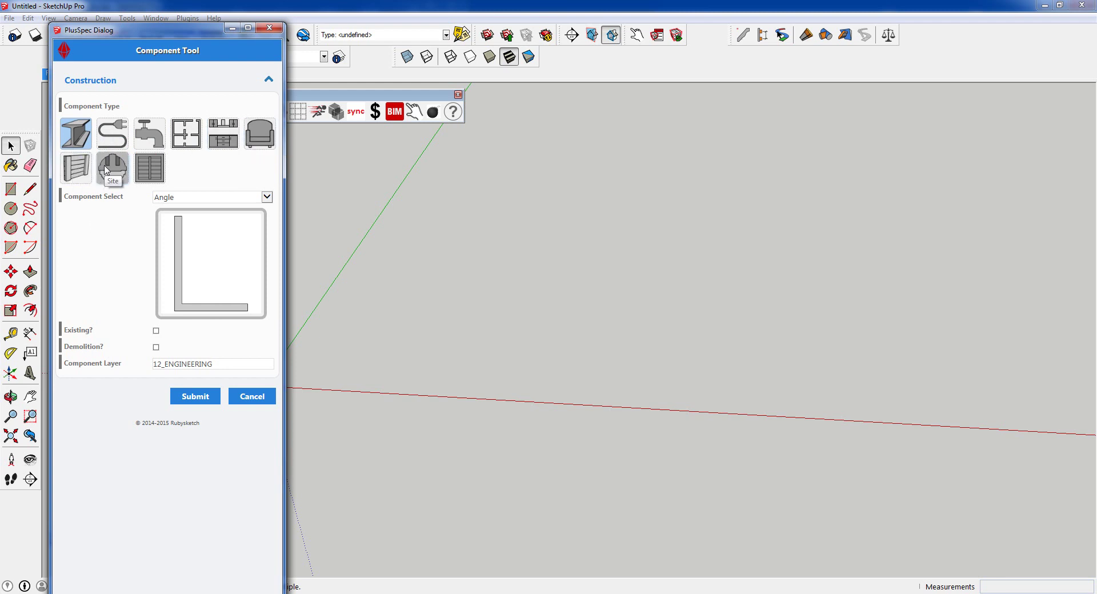
{"action": "left_click", "coordinate": [142, 170]}
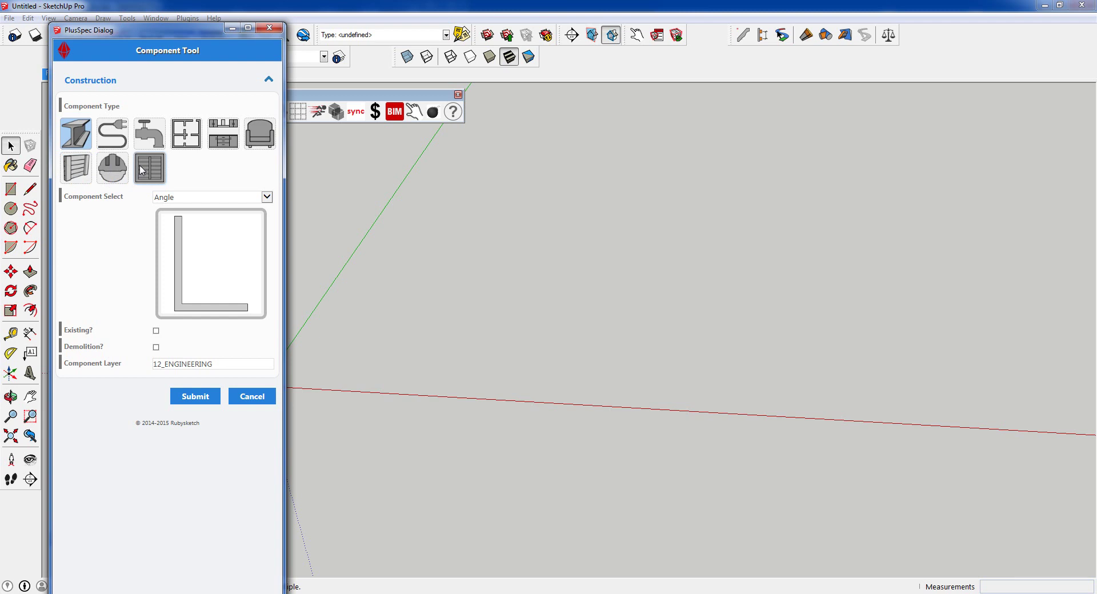
{"action": "left_click", "coordinate": [198, 202]}
{"action": "left_click", "coordinate": [193, 224]}
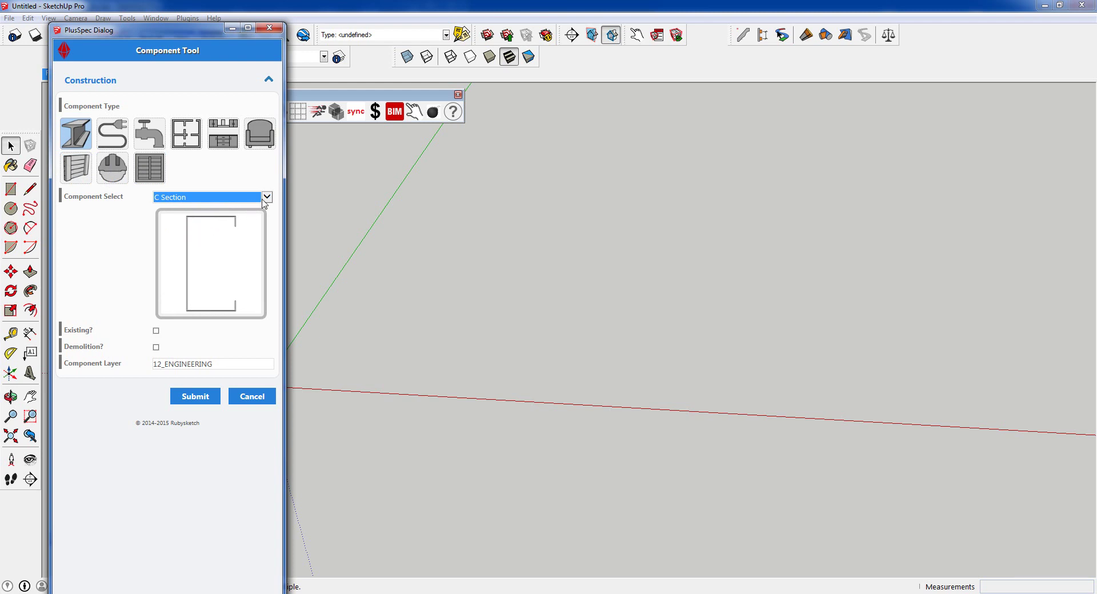
{"action": "left_click", "coordinate": [264, 198]}
{"action": "left_click", "coordinate": [205, 230]}
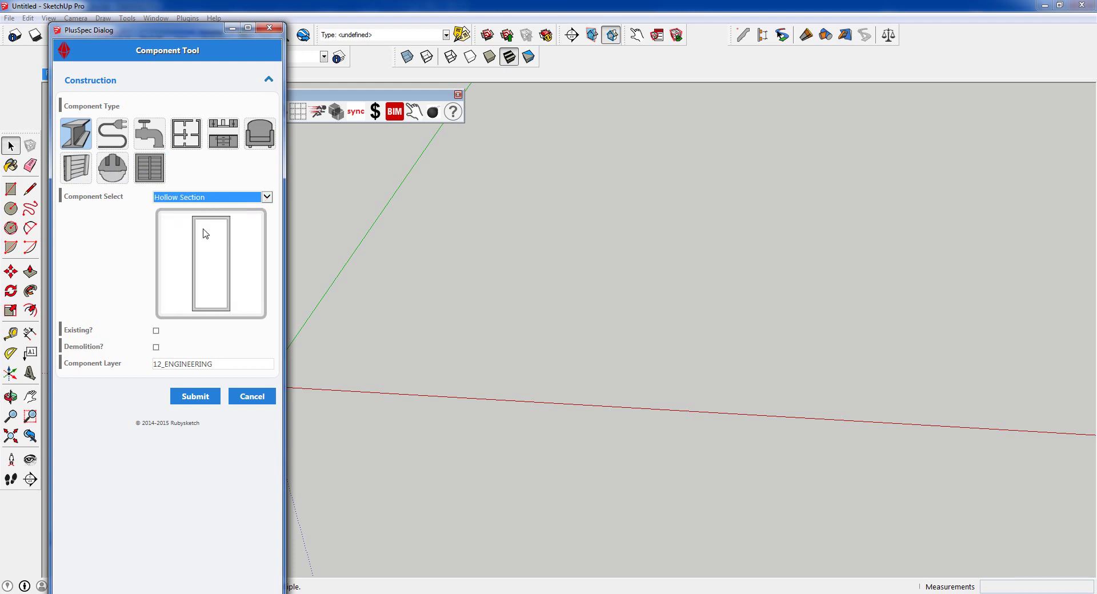
{"action": "key", "text": "Down"}
{"action": "key", "text": "Down"}
{"action": "key", "text": "Down"}
{"action": "key", "text": "Down"}
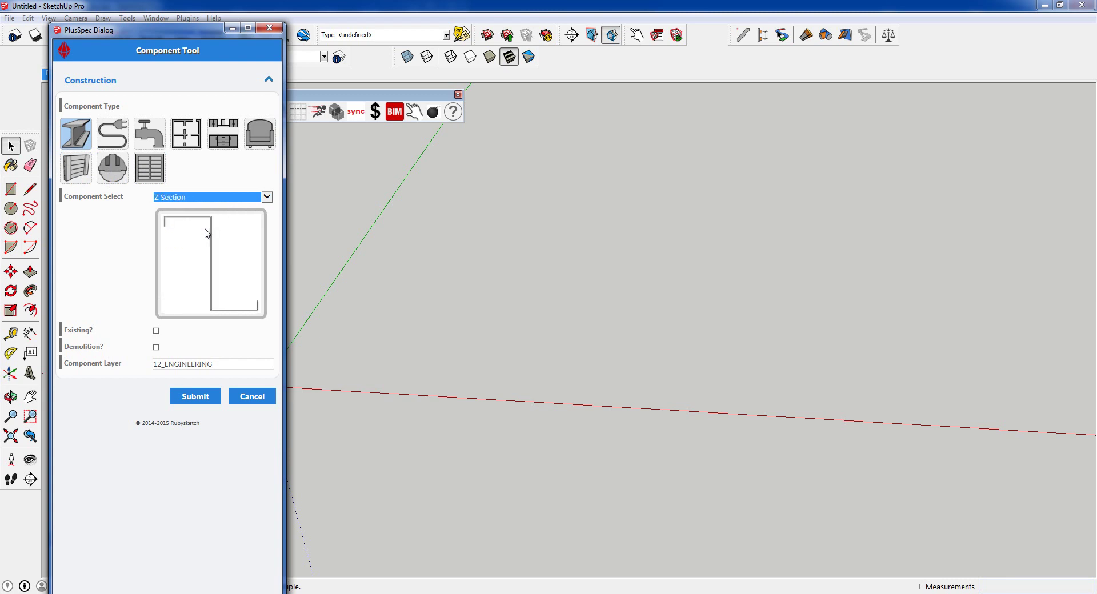
{"action": "key", "text": "Down"}
{"action": "key", "text": "Down"}
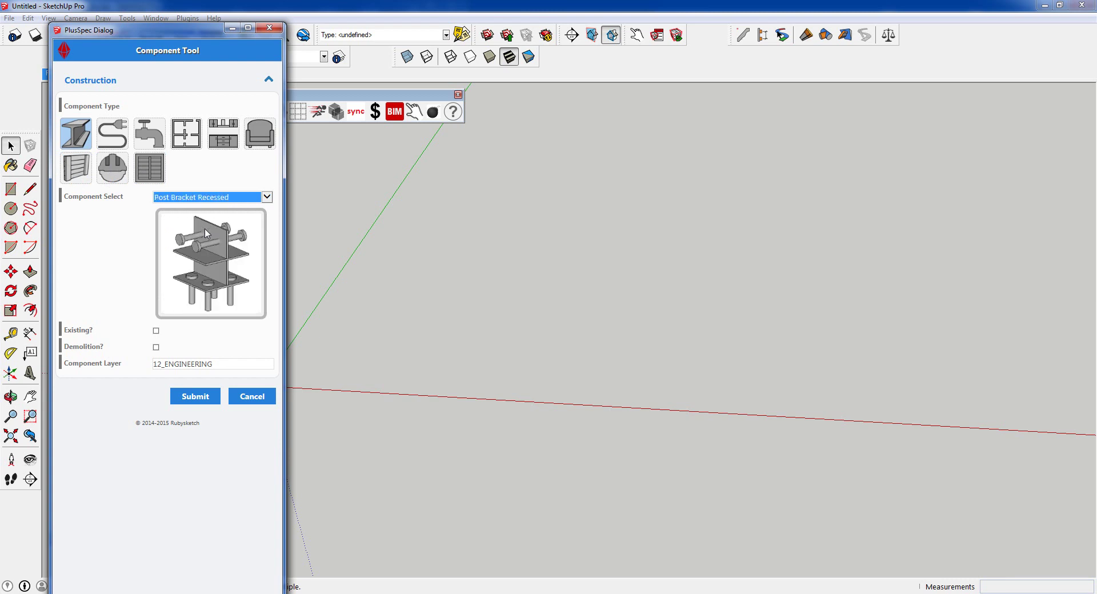
Browse electrical items from the HPM Aqua powerpoint to the light-sensitive switch, then switch to Room Layout
{"action": "left_click", "coordinate": [119, 137]}
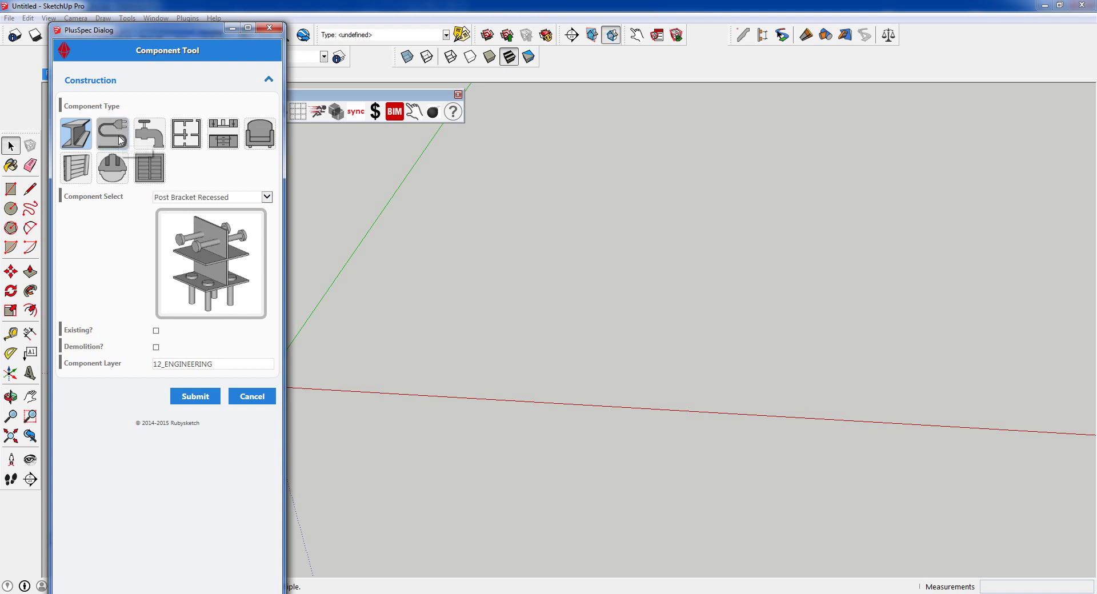
{"action": "left_click", "coordinate": [250, 198]}
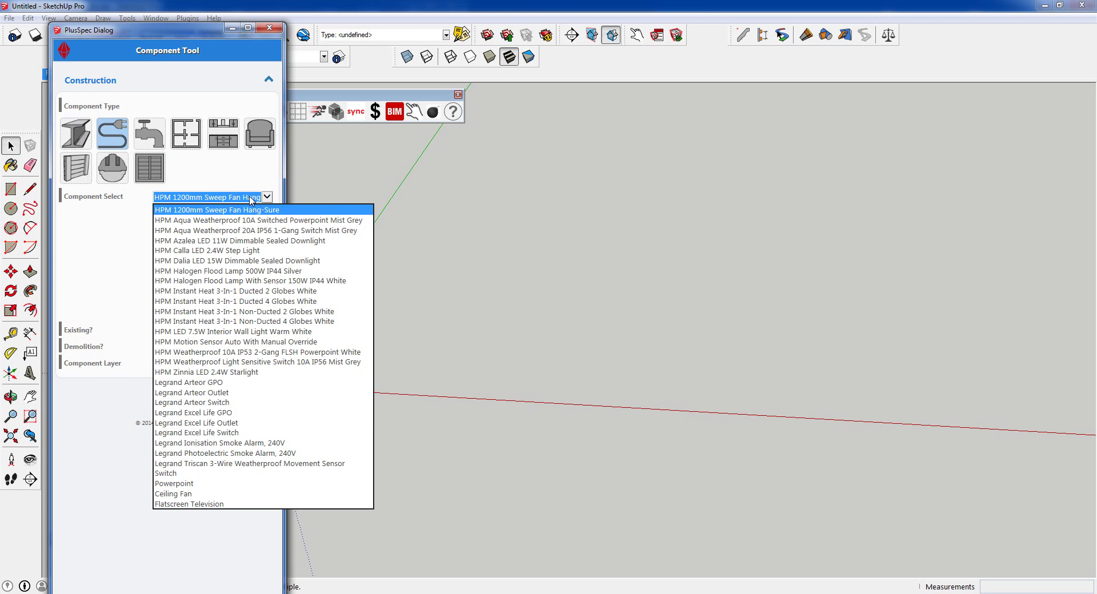
{"action": "left_click", "coordinate": [246, 220]}
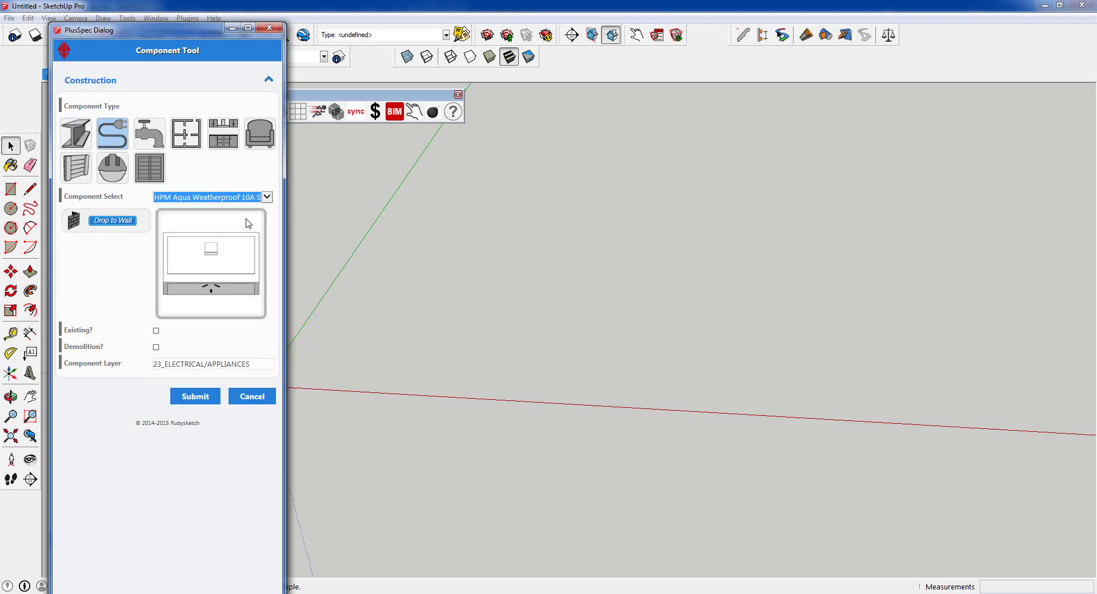
{"action": "key", "text": "Down"}
{"action": "key", "text": "Down"}
{"action": "key", "text": "Down"}
{"action": "key", "text": "Down"}
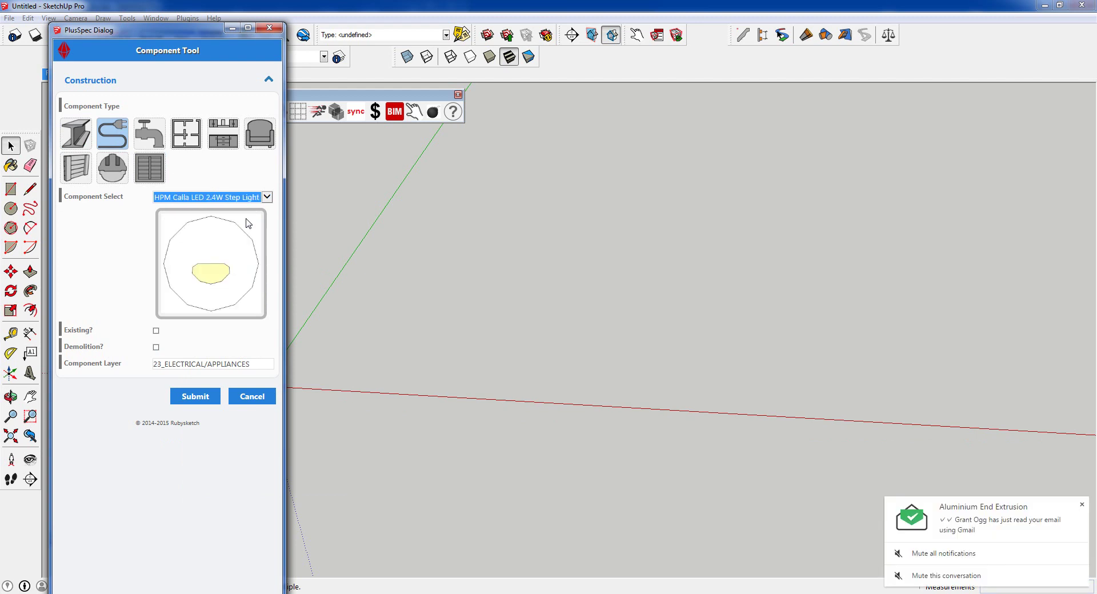
{"action": "key", "text": "Down"}
{"action": "key", "text": "Down"}
{"action": "key", "text": "Down"}
{"action": "key", "text": "Down"}
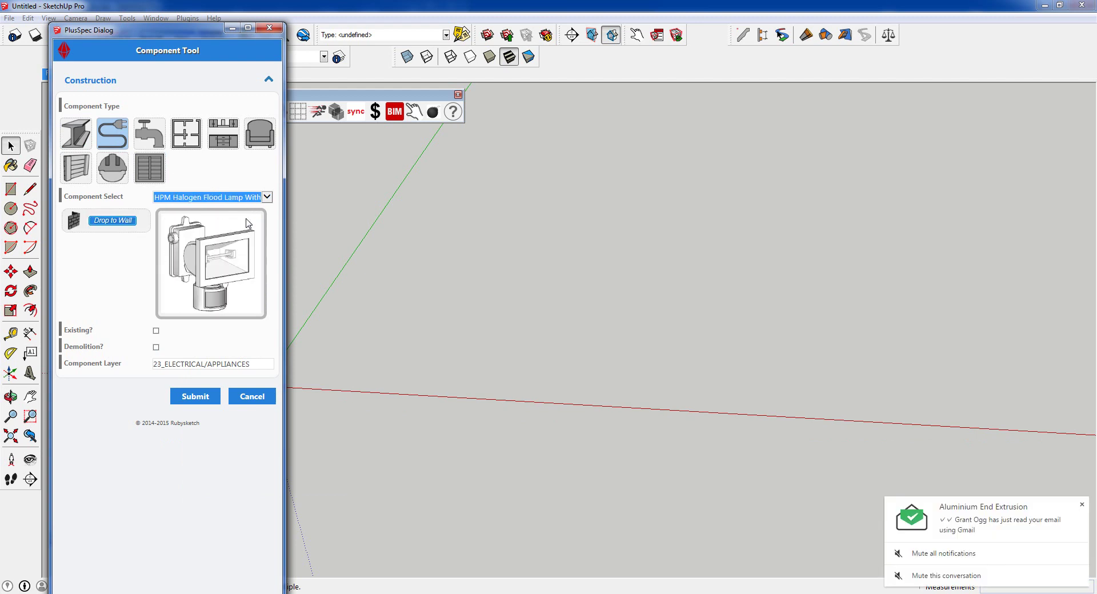
{"action": "key", "text": "Down"}
{"action": "key", "text": "Down"}
{"action": "key", "text": "Down"}
{"action": "key", "text": "Down"}
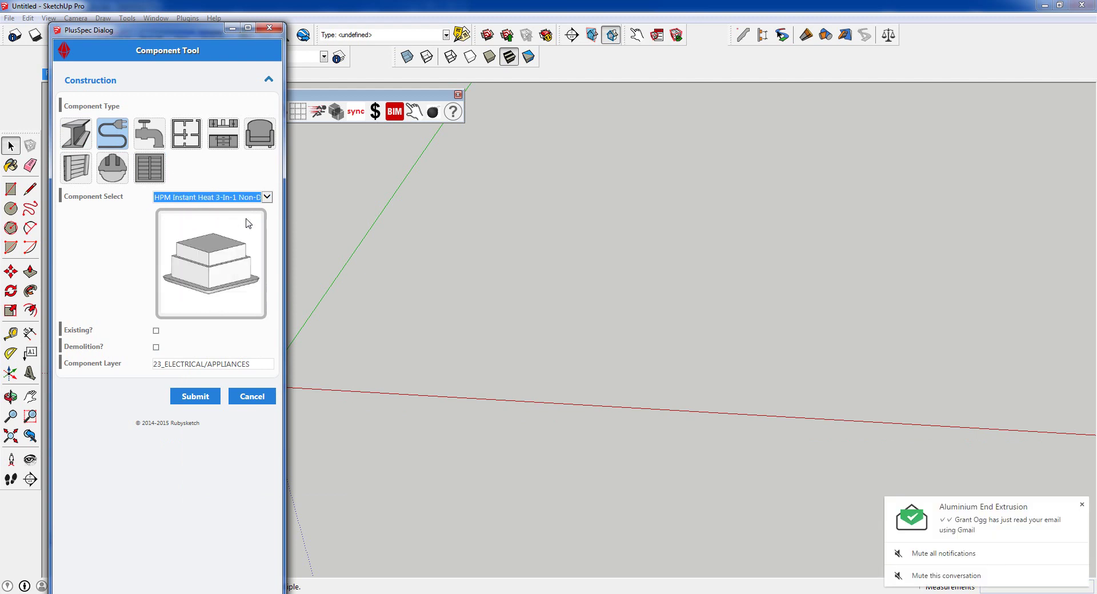
{"action": "key", "text": "Down"}
{"action": "key", "text": "Down"}
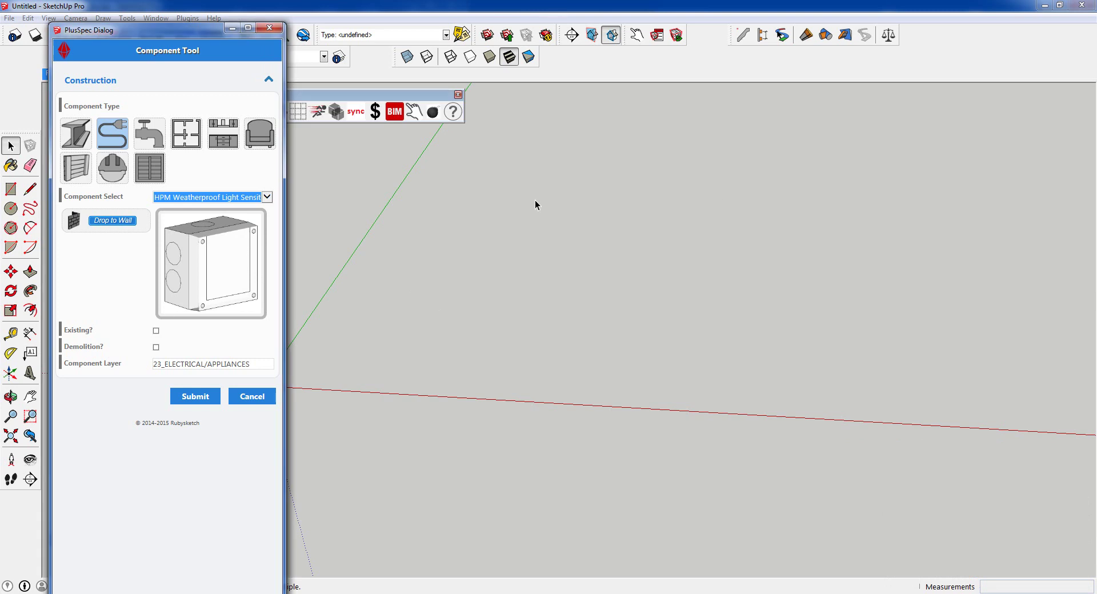
{"action": "left_click", "coordinate": [195, 146]}
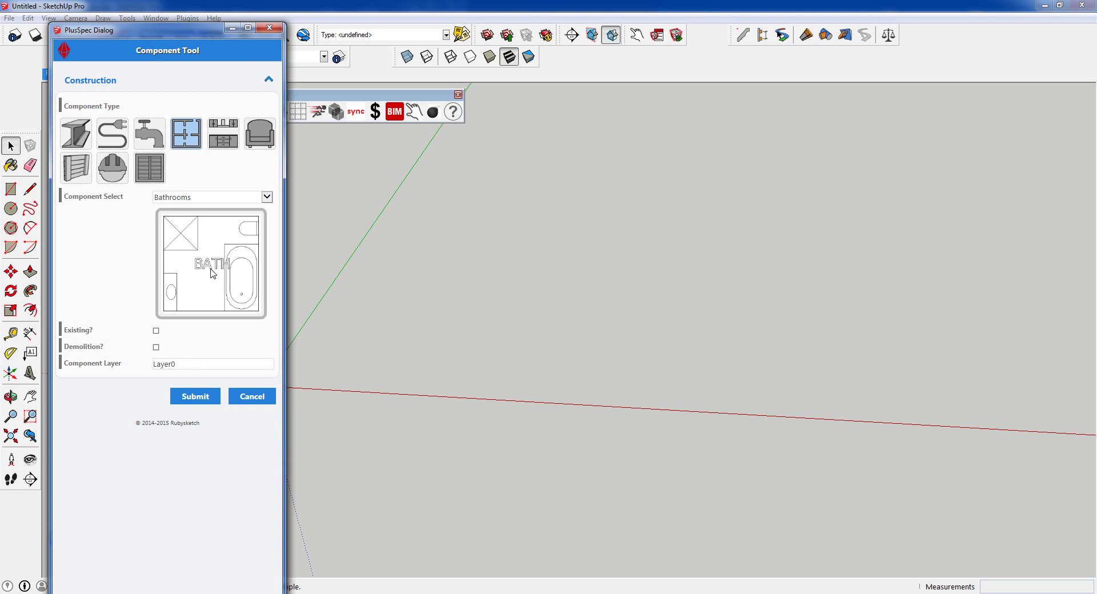
Choose Bathrooms, submit, and place the 2500 x 2500 mm bathroom near the origin
{"action": "left_click", "coordinate": [249, 200]}
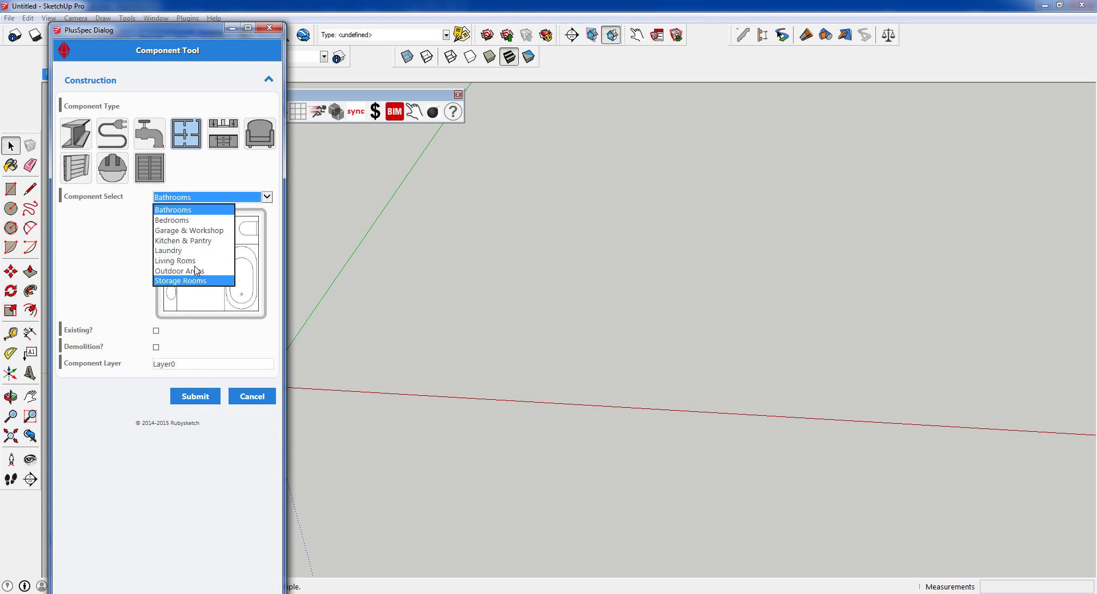
{"action": "left_click", "coordinate": [191, 214]}
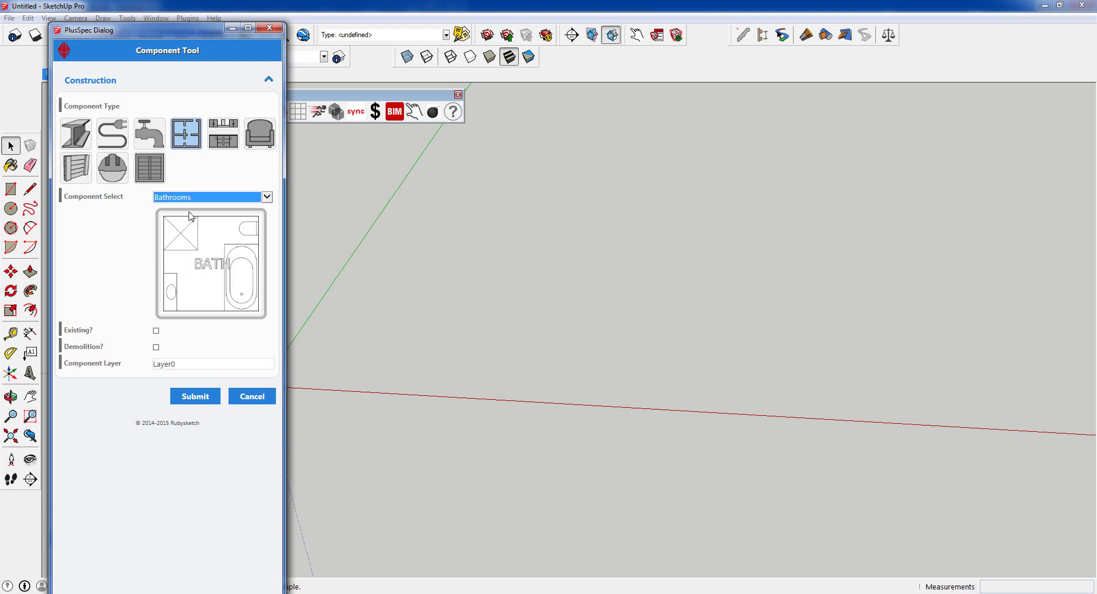
{"action": "left_click", "coordinate": [202, 396]}
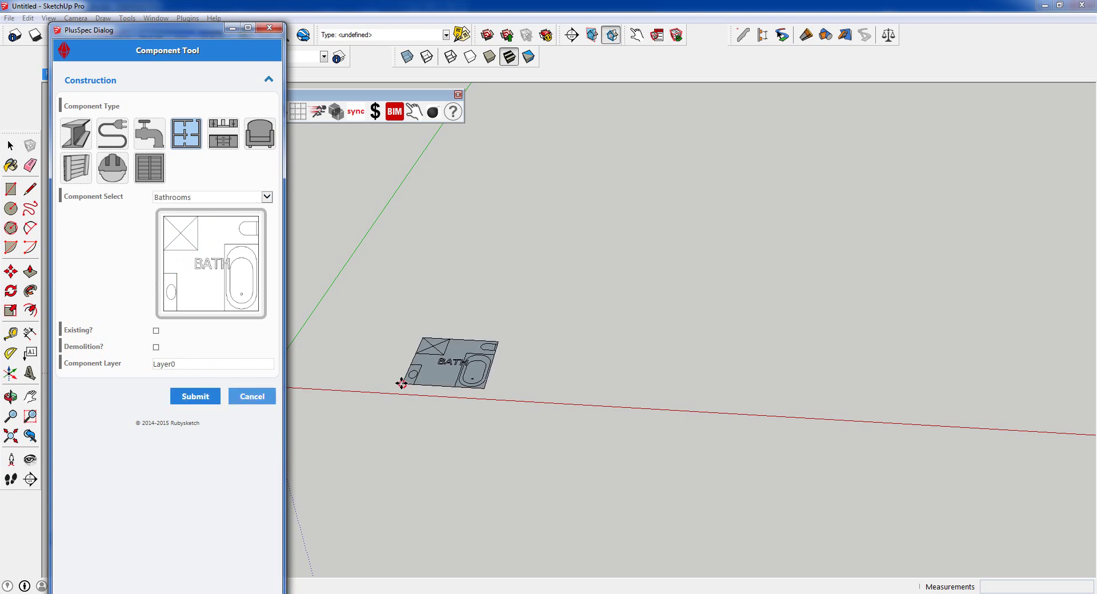
{"action": "left_click", "coordinate": [367, 386]}
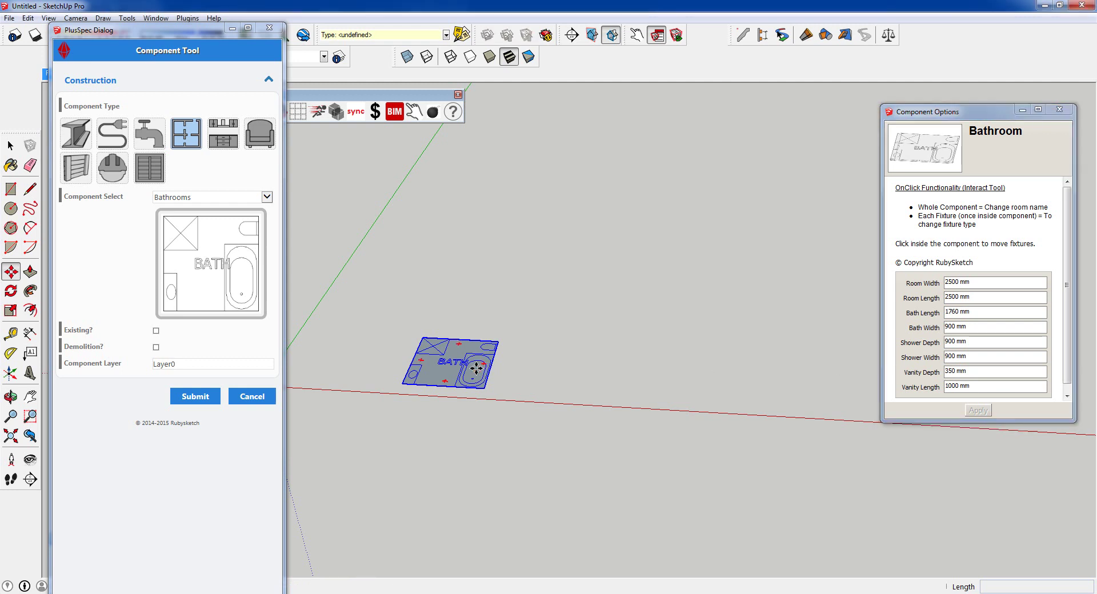
Rotate the bathtub to lie along the front wall and move it into the bottom-left corner
{"action": "key", "text": "space"}
{"action": "double_click", "coordinate": [478, 371]}
{"action": "left_click", "coordinate": [479, 375]}
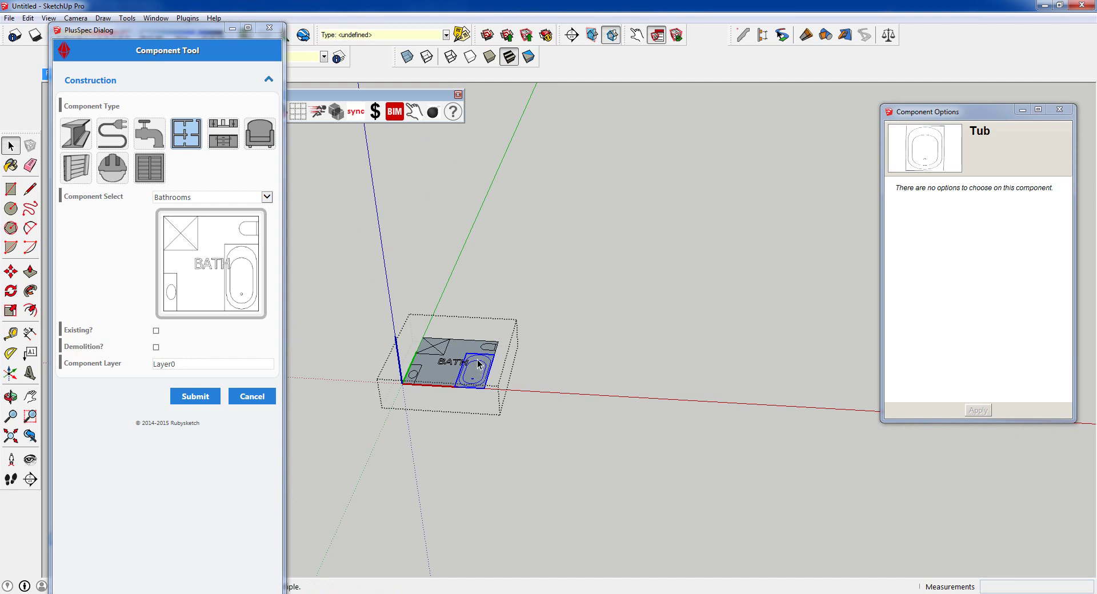
{"action": "key", "text": "m"}
{"action": "left_click", "coordinate": [479, 358]}
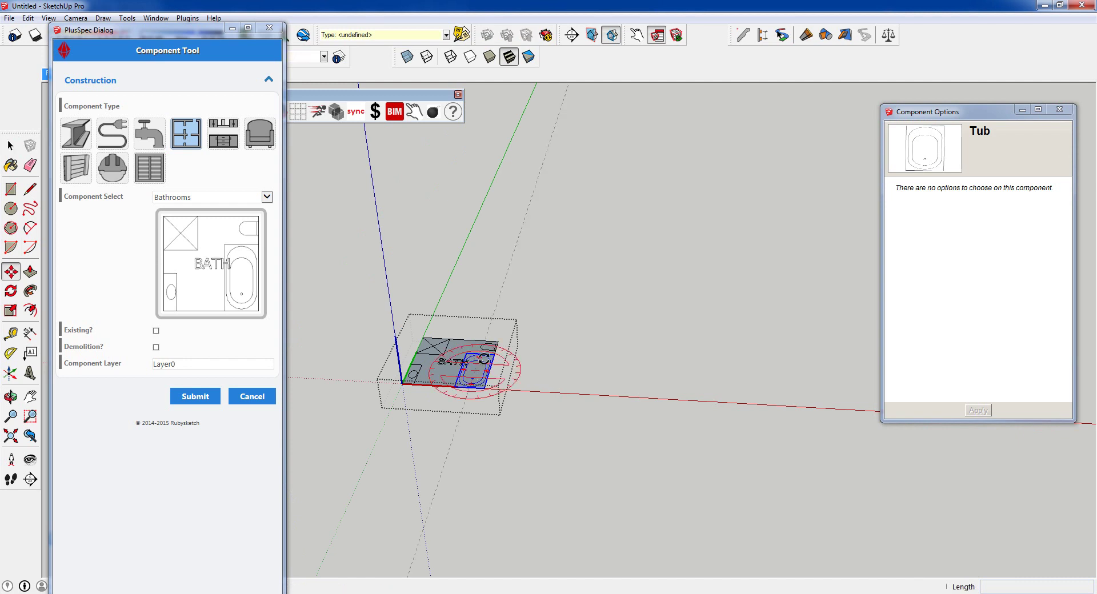
{"action": "left_click", "coordinate": [501, 373]}
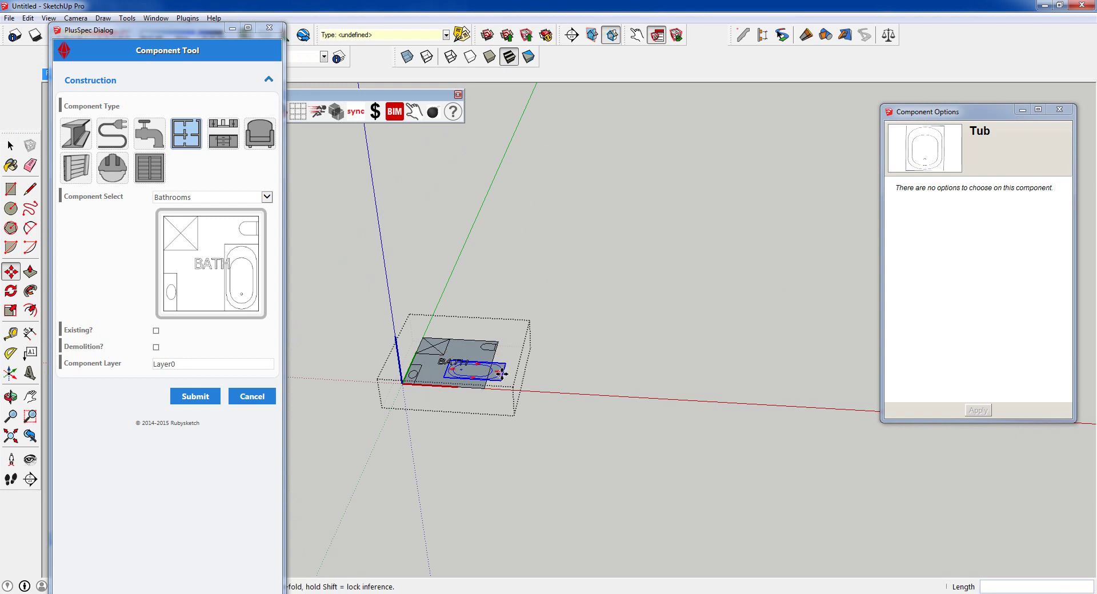
{"action": "scroll", "coordinate": [499, 377], "scroll_direction": "up", "scroll_amount": 3}
{"action": "left_click", "coordinate": [499, 378]}
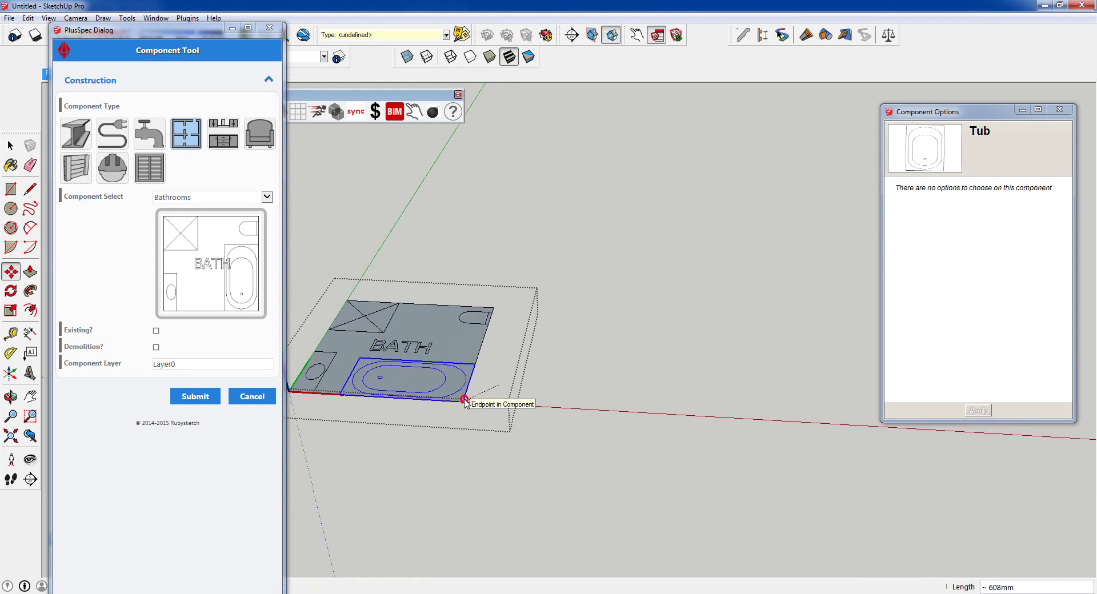
{"action": "left_click", "coordinate": [465, 400]}
{"action": "key", "text": "space"}
{"action": "middle_click_drag", "start_coordinate": [452, 367], "coordinate": [643, 356], "text": "shift"}
{"action": "left_click", "coordinate": [698, 359]}
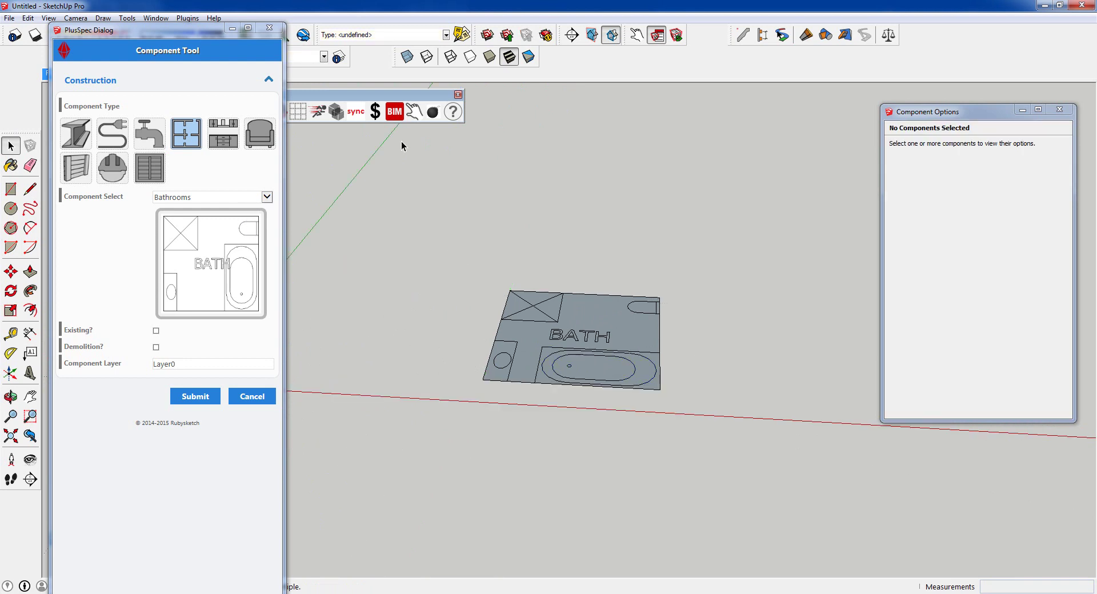
Cycle the room label through BATH 1, BATH 2, ENS, PWDR and WC back to BATH
{"action": "left_click", "coordinate": [410, 114]}
{"action": "left_click", "coordinate": [559, 345]}
{"action": "left_click", "coordinate": [552, 348]}
{"action": "left_click", "coordinate": [572, 343]}
{"action": "left_click", "coordinate": [577, 344]}
{"action": "left_click", "coordinate": [583, 346]}
{"action": "left_click", "coordinate": [571, 344]}
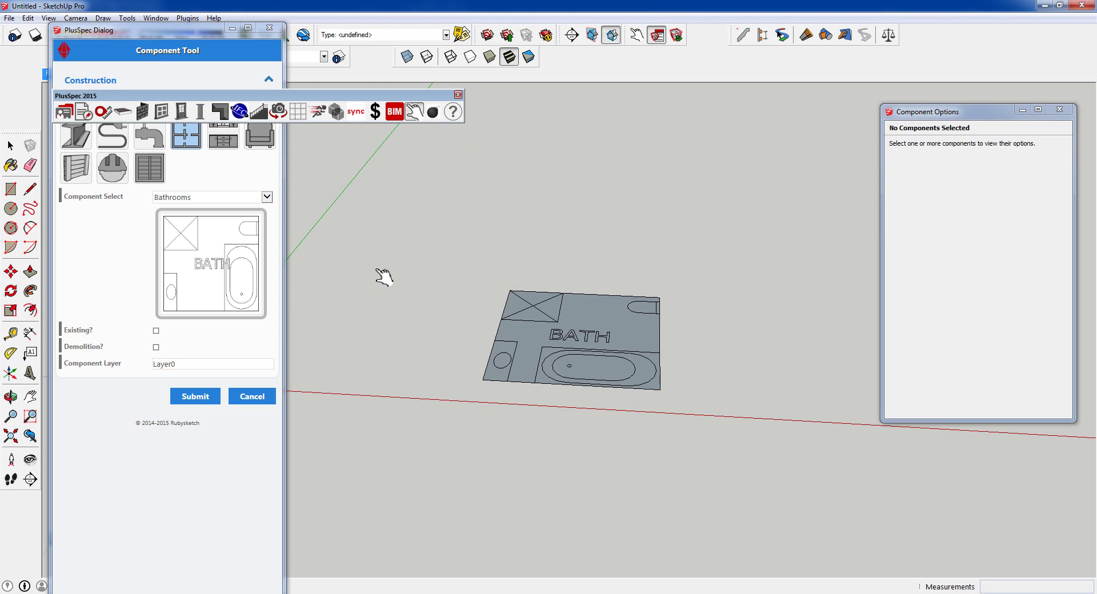
Create a master bedroom from Bedrooms and Ctrl-copy it to the right
{"action": "left_click", "coordinate": [268, 197]}
{"action": "left_click", "coordinate": [204, 224]}
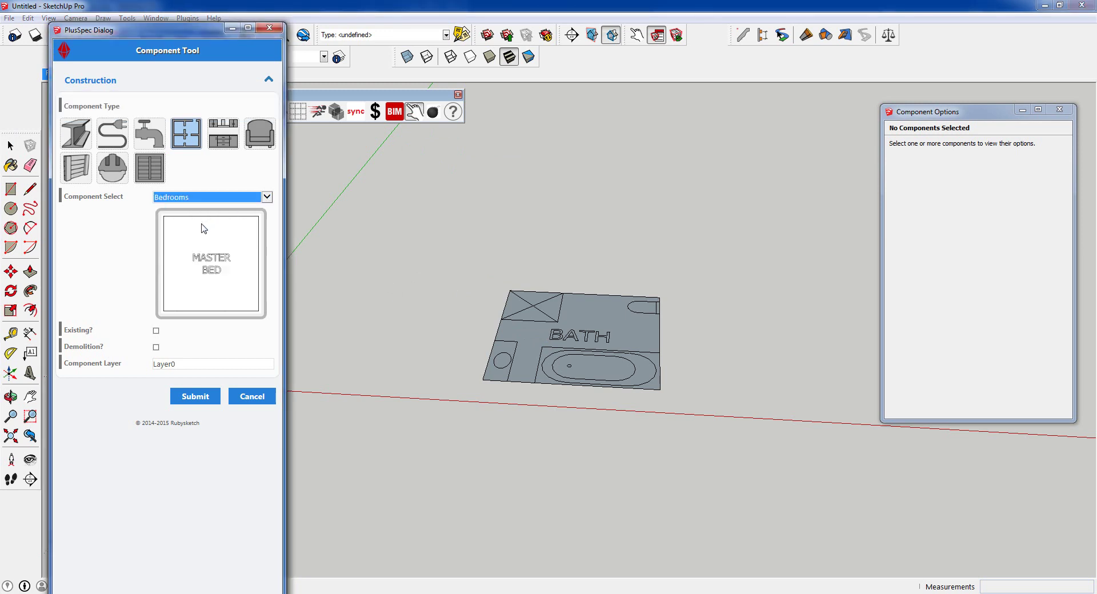
{"action": "left_click", "coordinate": [201, 399]}
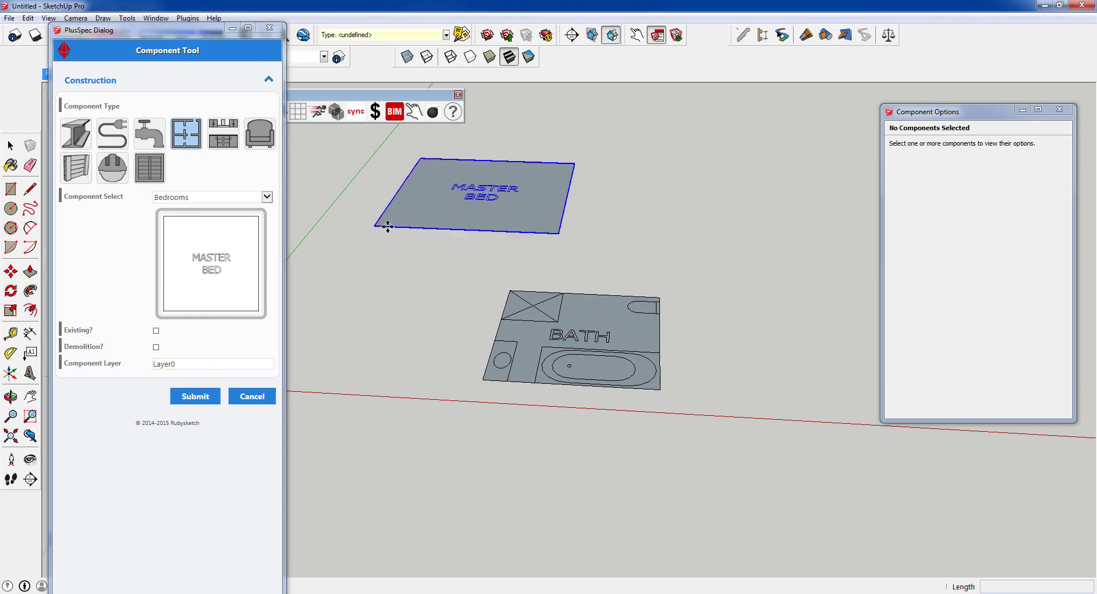
{"action": "key", "text": "m"}
{"action": "left_click", "coordinate": [374, 226]}
{"action": "key", "text": "ctrl"}
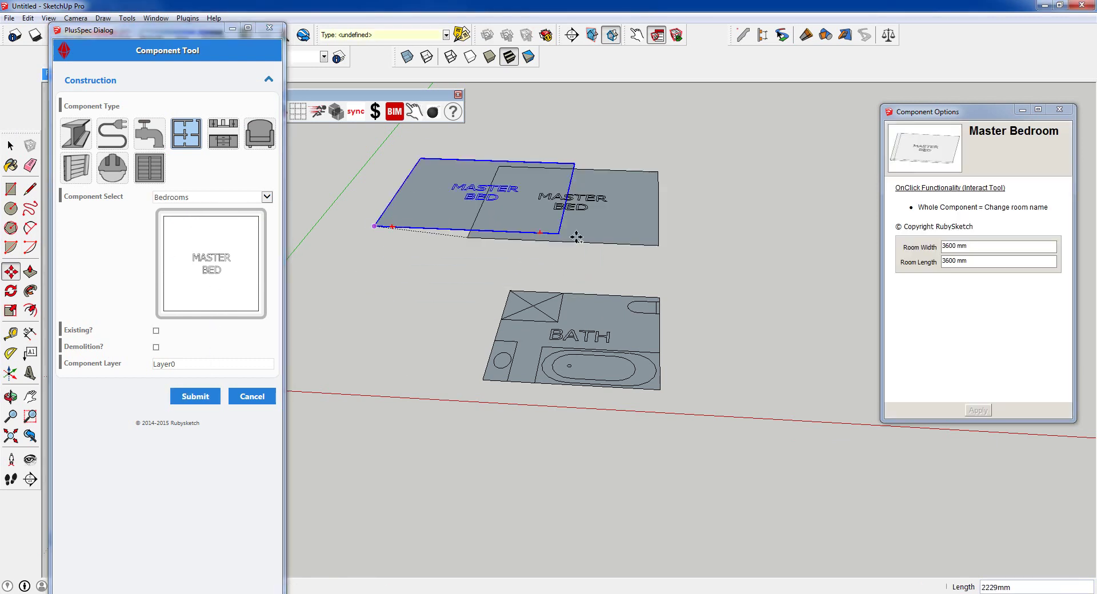
{"action": "left_click", "coordinate": [613, 237]}
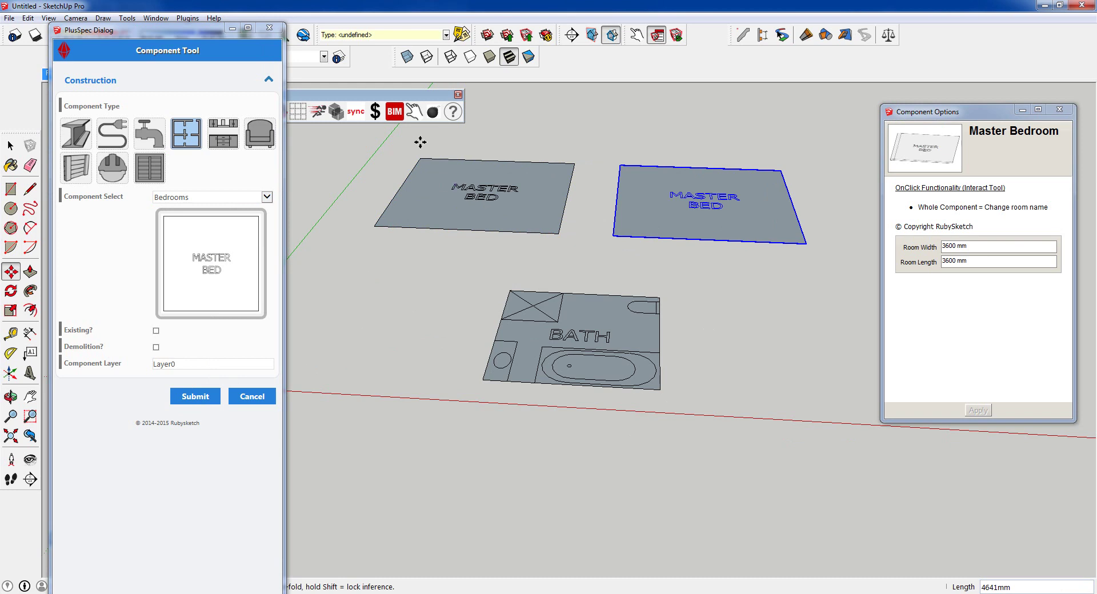
Rename the copy BED 2, then copy it above and rename that copy BED 3
{"action": "left_click", "coordinate": [415, 112]}
{"action": "left_click", "coordinate": [691, 200]}
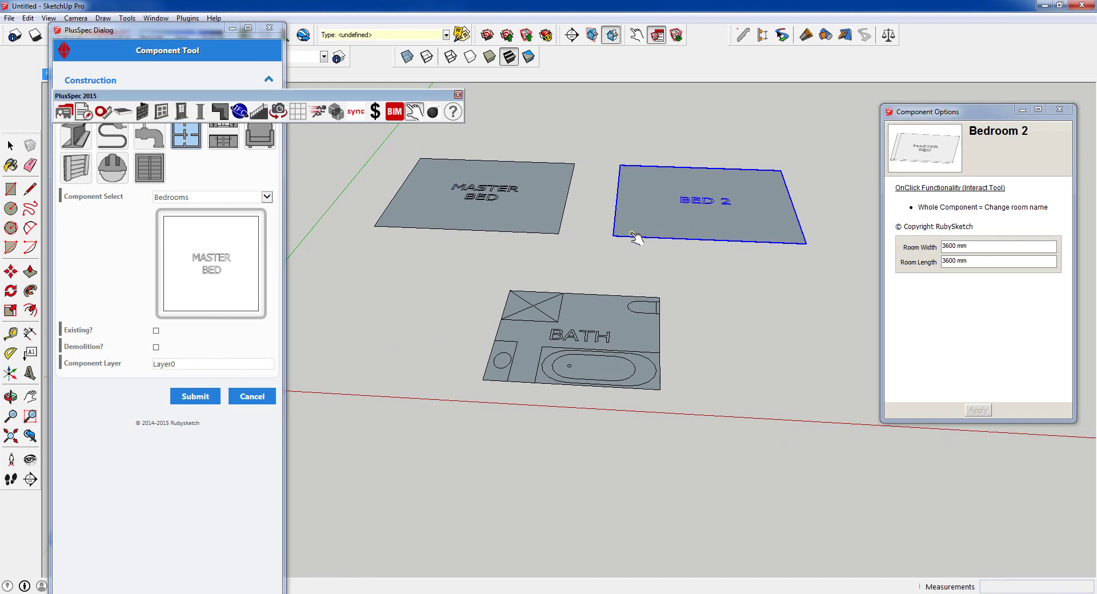
{"action": "key", "text": "m"}
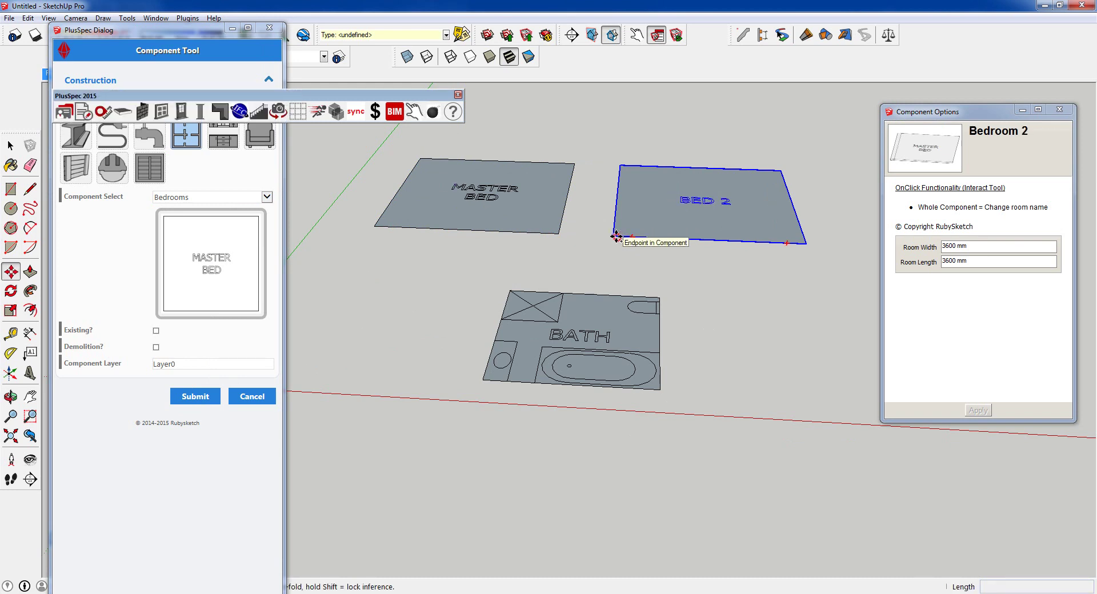
{"action": "left_click", "coordinate": [616, 236]}
{"action": "key", "text": "ctrl"}
{"action": "left_click", "coordinate": [639, 148]}
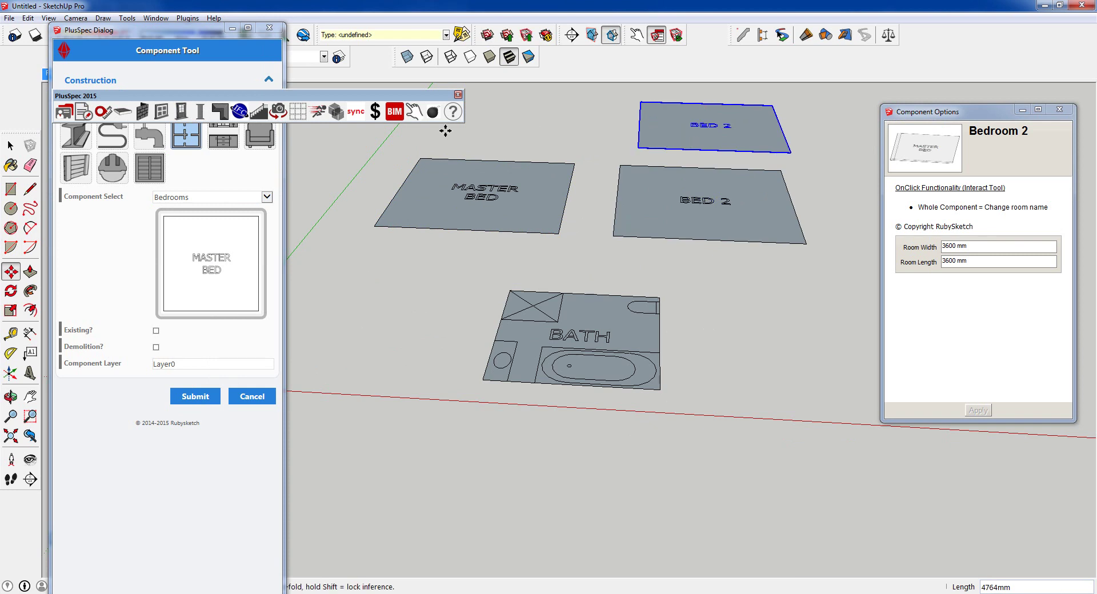
{"action": "left_click", "coordinate": [415, 112]}
{"action": "left_click", "coordinate": [711, 148]}
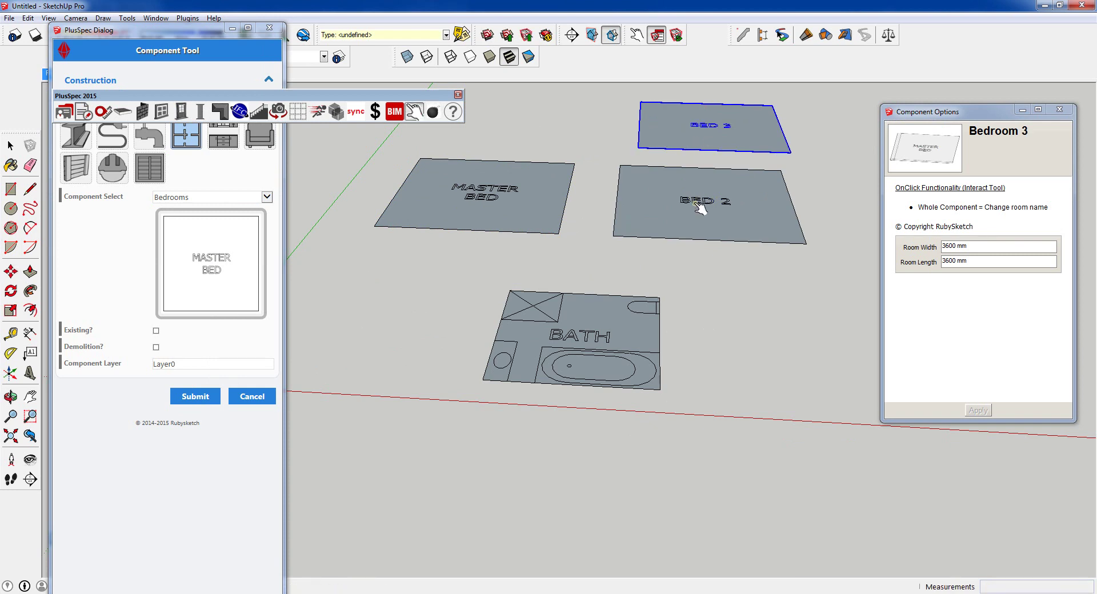
Choose Garage & Workshop and submit the 6000 by 7000 mm garage for placement
{"action": "middle_click_drag", "start_coordinate": [696, 203], "coordinate": [549, 275]}
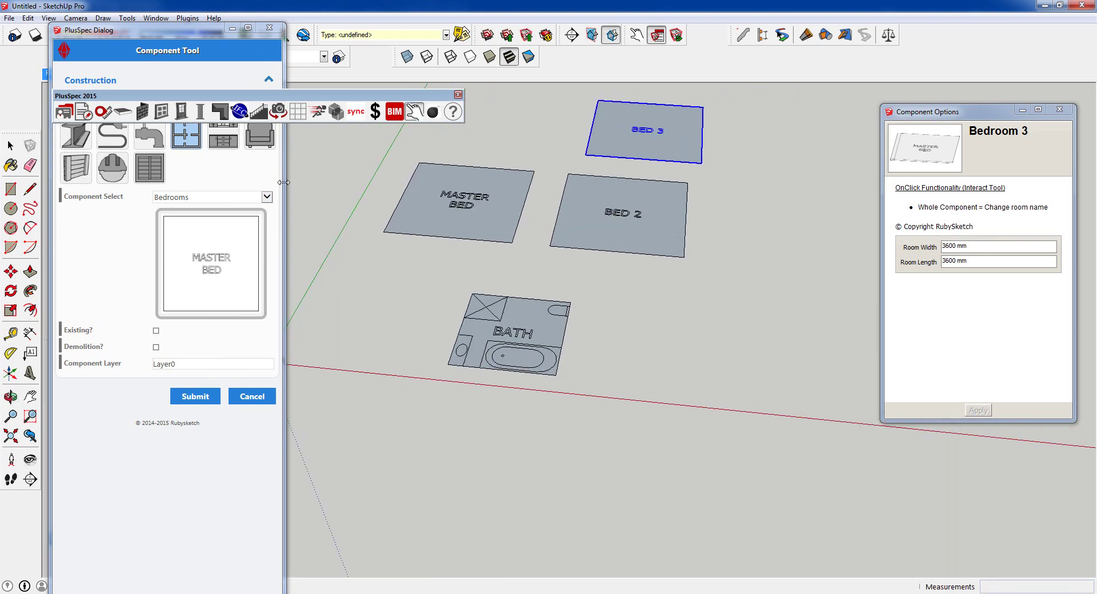
{"action": "left_click", "coordinate": [267, 197]}
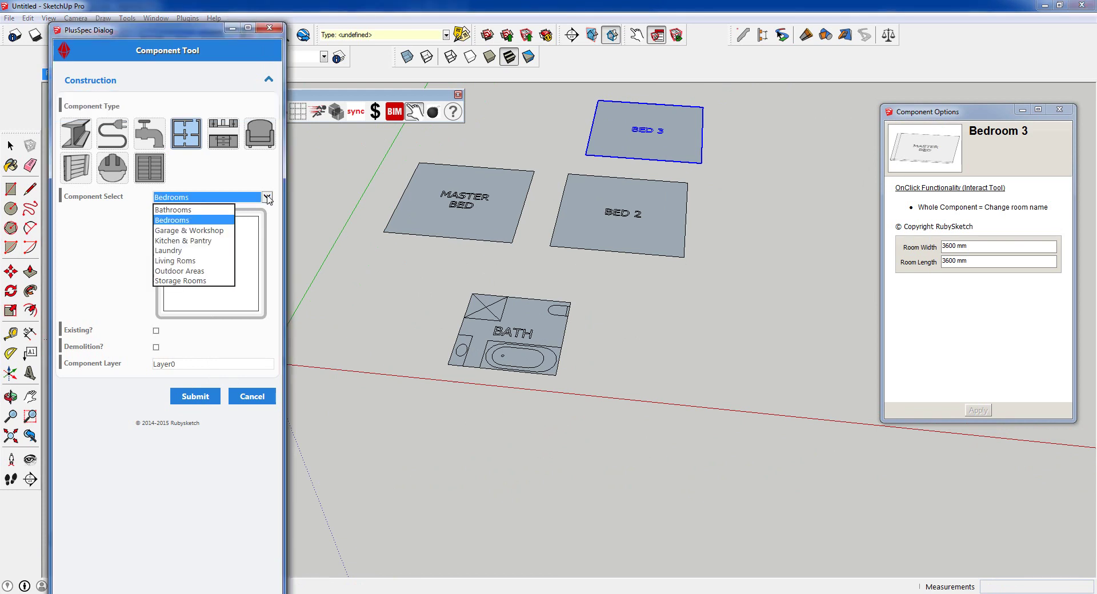
{"action": "left_click", "coordinate": [203, 231]}
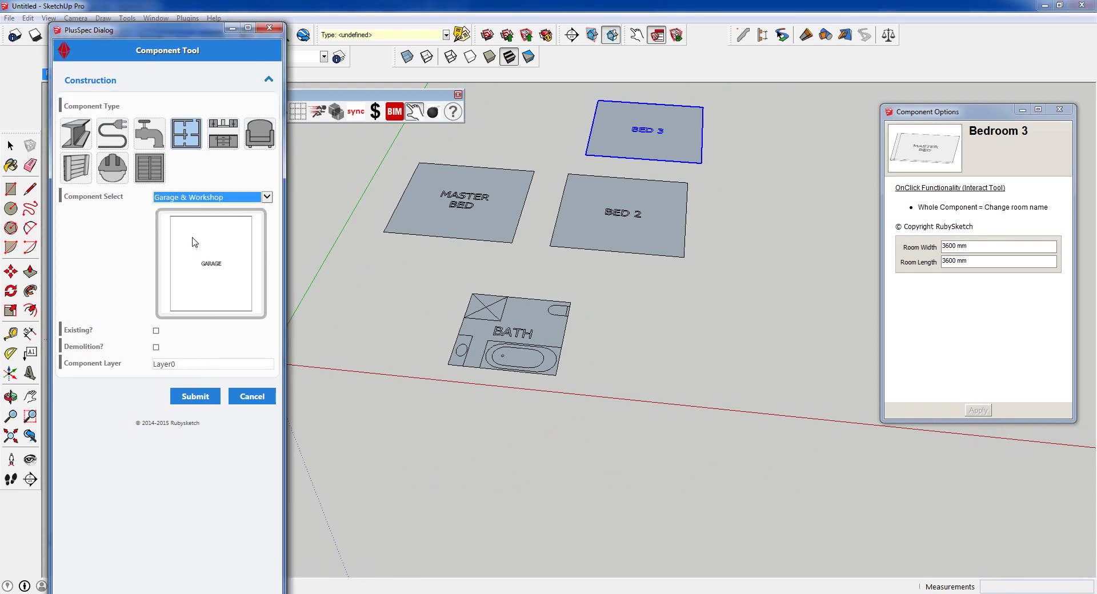
{"action": "left_click", "coordinate": [195, 396]}
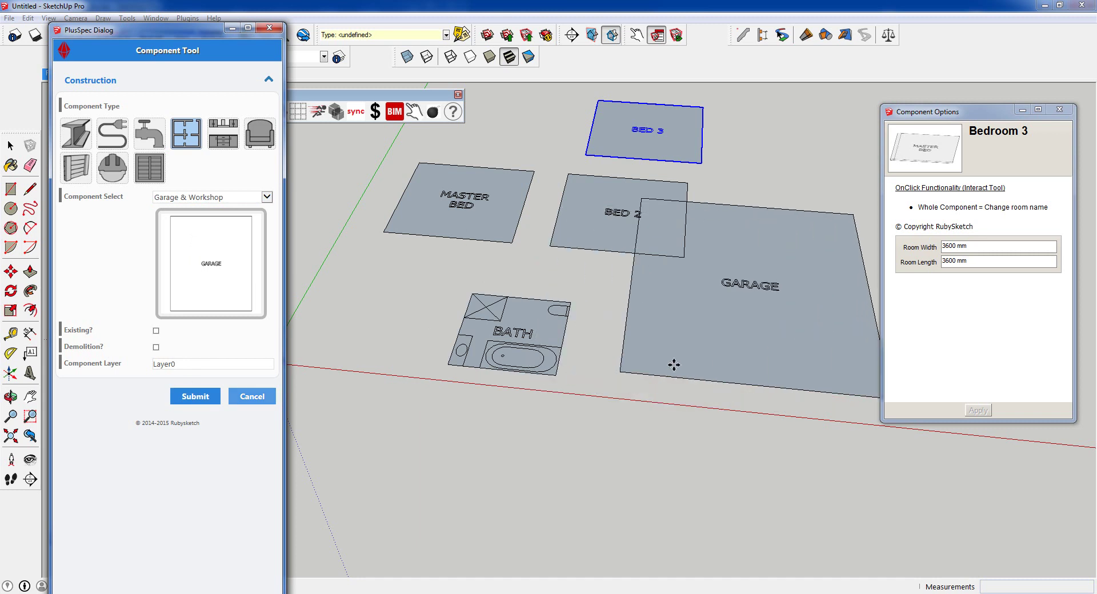
Place the garage right of BED 2, the kitchen right of the bath, and the laundry left of it
{"action": "left_click", "coordinate": [759, 331]}
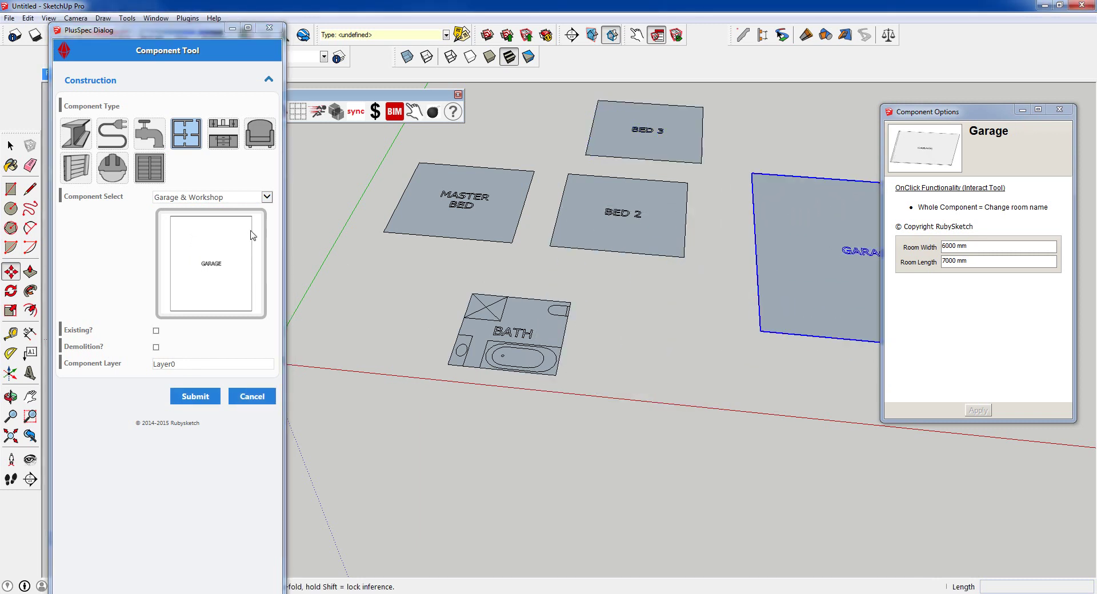
{"action": "left_click", "coordinate": [266, 197]}
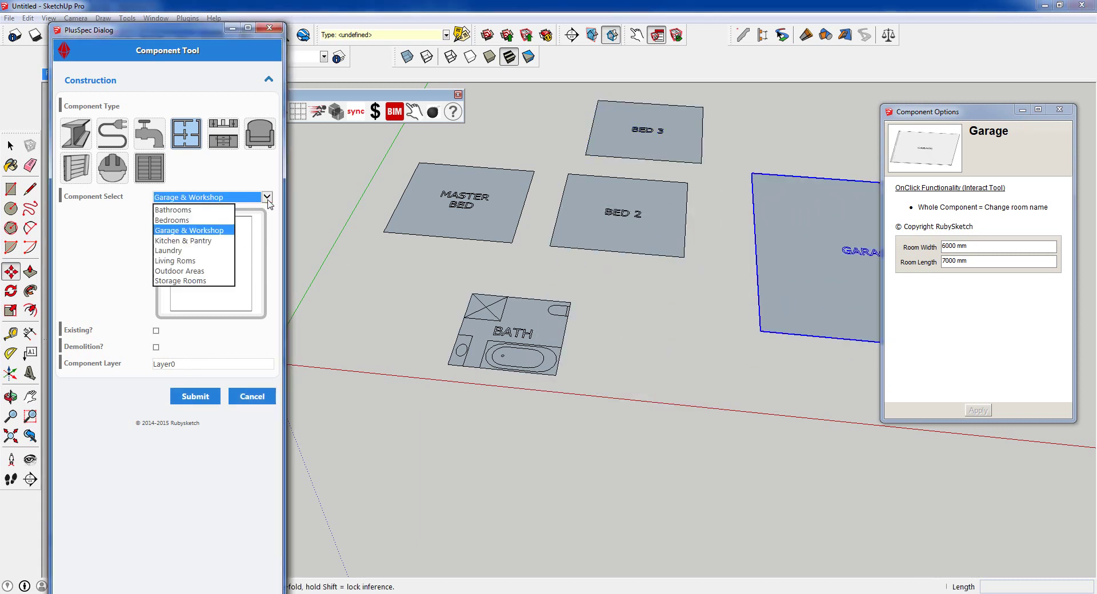
{"action": "left_click", "coordinate": [204, 242]}
{"action": "left_click", "coordinate": [195, 396]}
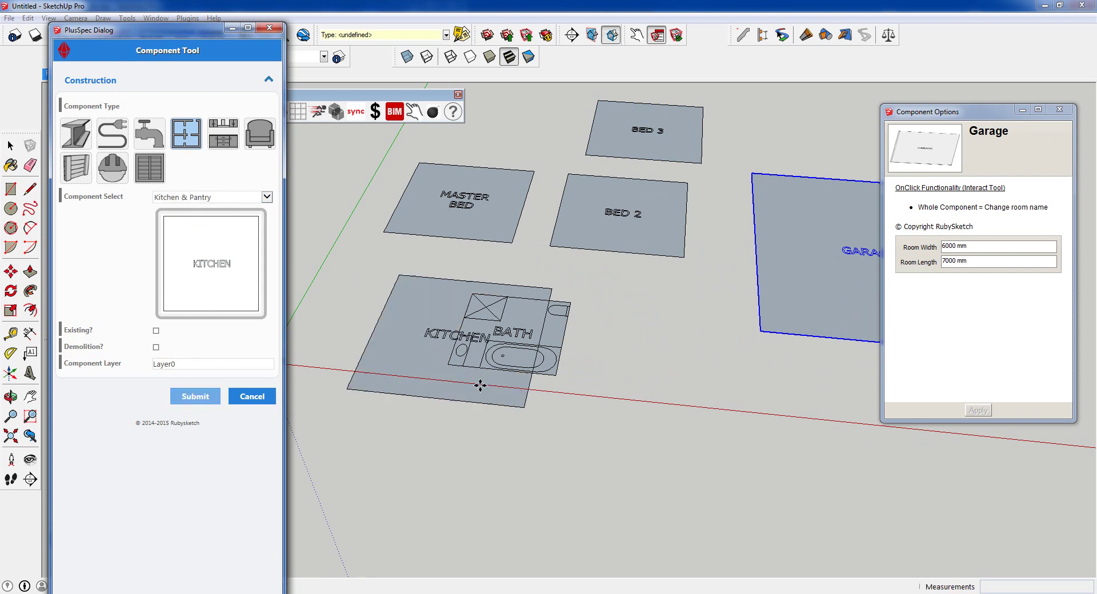
{"action": "left_click", "coordinate": [628, 427]}
{"action": "left_click", "coordinate": [269, 199]}
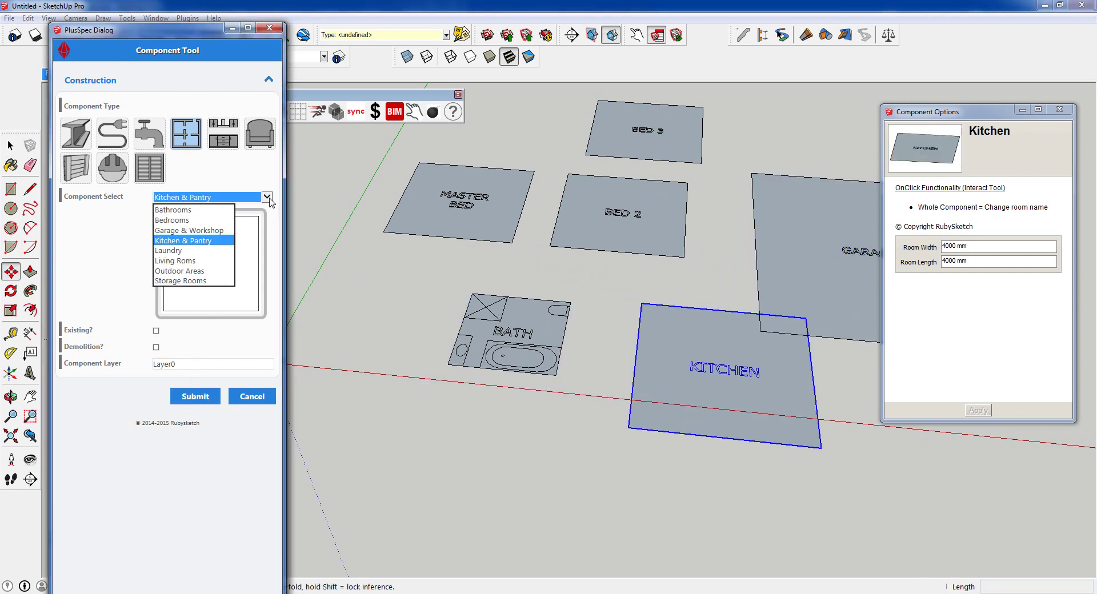
{"action": "left_click", "coordinate": [196, 253]}
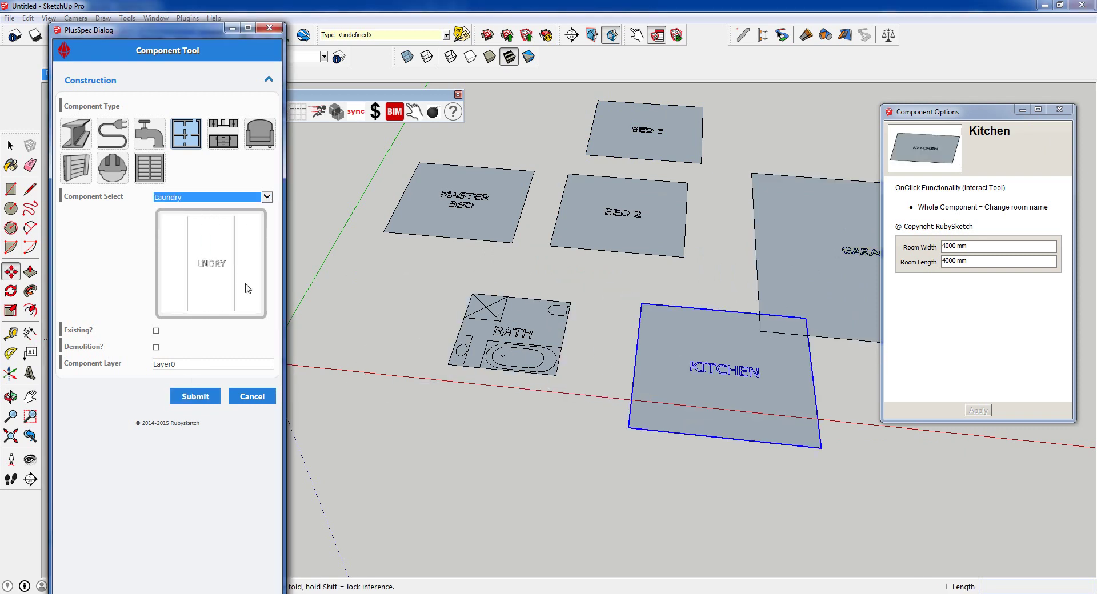
{"action": "left_click", "coordinate": [200, 399]}
{"action": "left_click", "coordinate": [306, 350]}
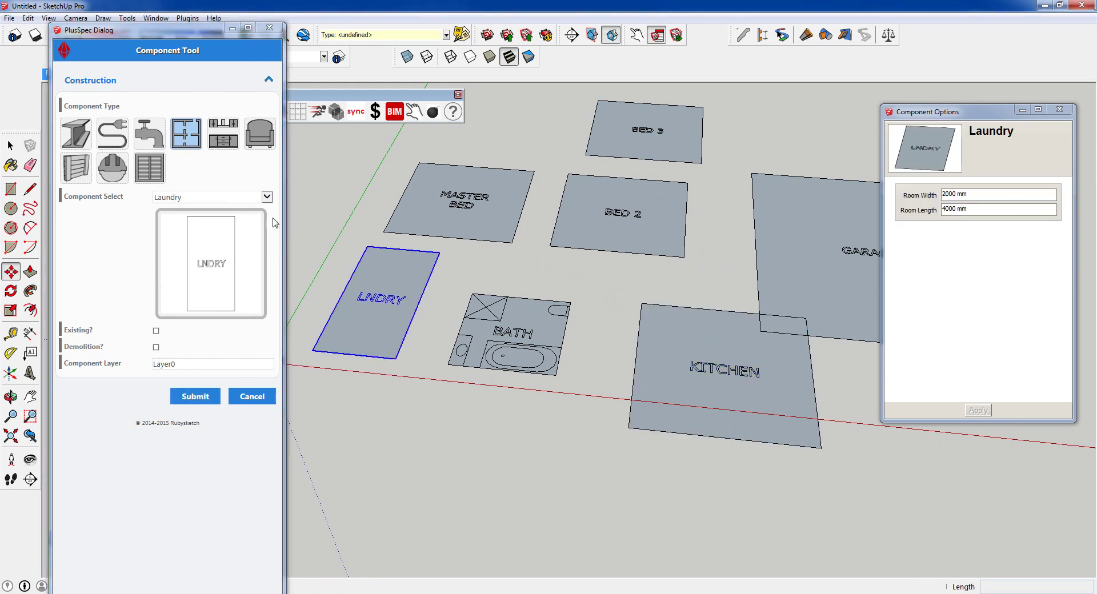
Add the Family room below the bath, Alfresco at upper left, and Walk-In Robe beside BED 3
{"action": "left_click", "coordinate": [267, 197]}
{"action": "left_click", "coordinate": [179, 262]}
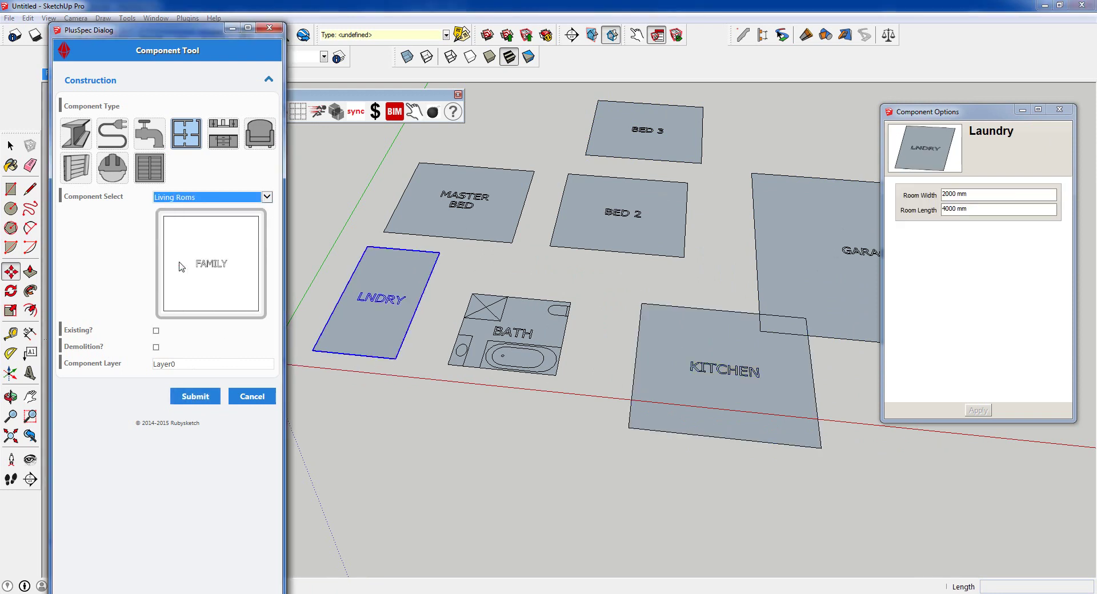
{"action": "left_click", "coordinate": [194, 396]}
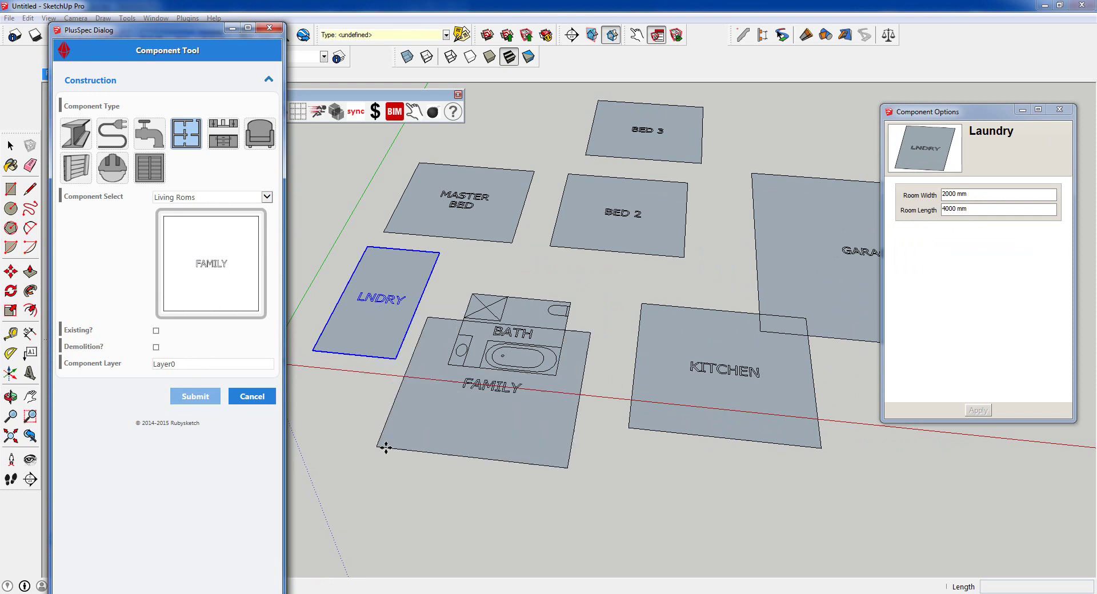
{"action": "left_click", "coordinate": [388, 518]}
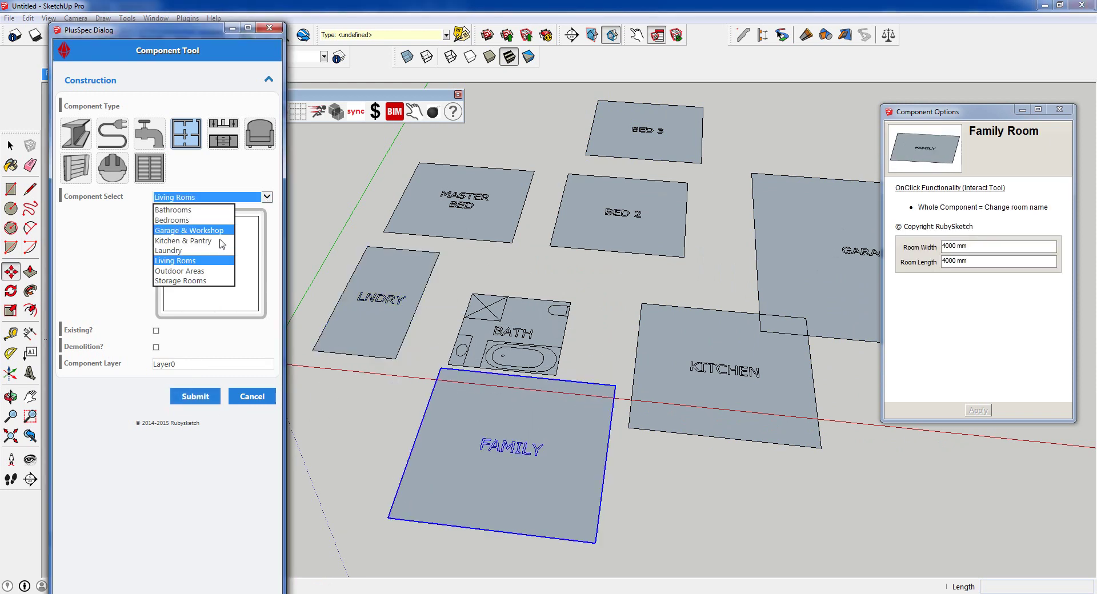
{"action": "left_click", "coordinate": [187, 271]}
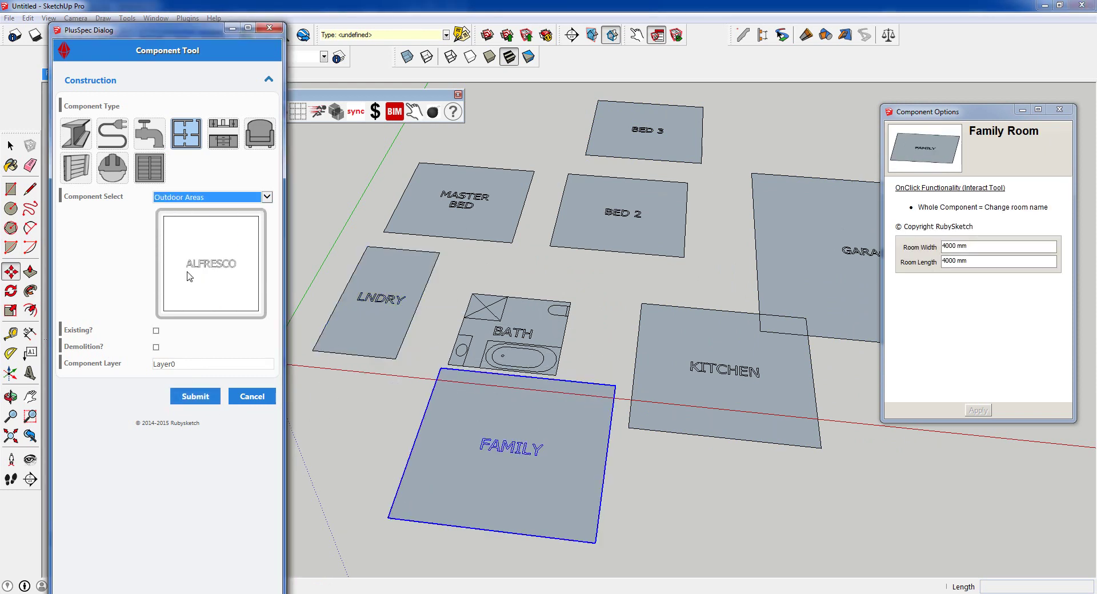
{"action": "left_click", "coordinate": [195, 397]}
{"action": "scroll", "coordinate": [614, 319], "scroll_direction": "down", "scroll_amount": 3}
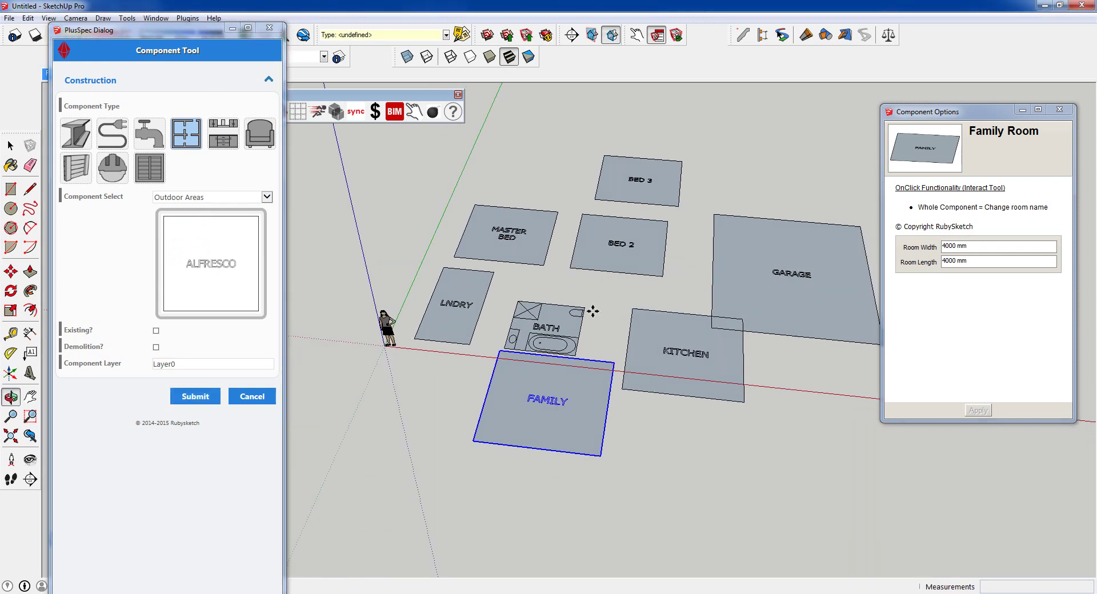
{"action": "left_click", "coordinate": [468, 183]}
{"action": "left_click", "coordinate": [267, 197]}
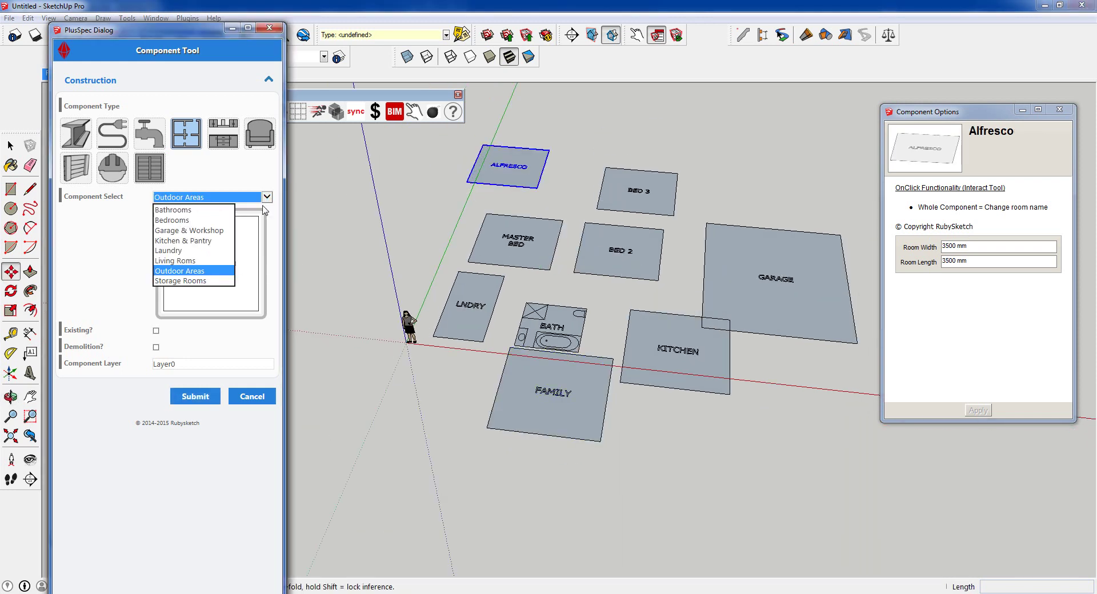
{"action": "left_click", "coordinate": [195, 281]}
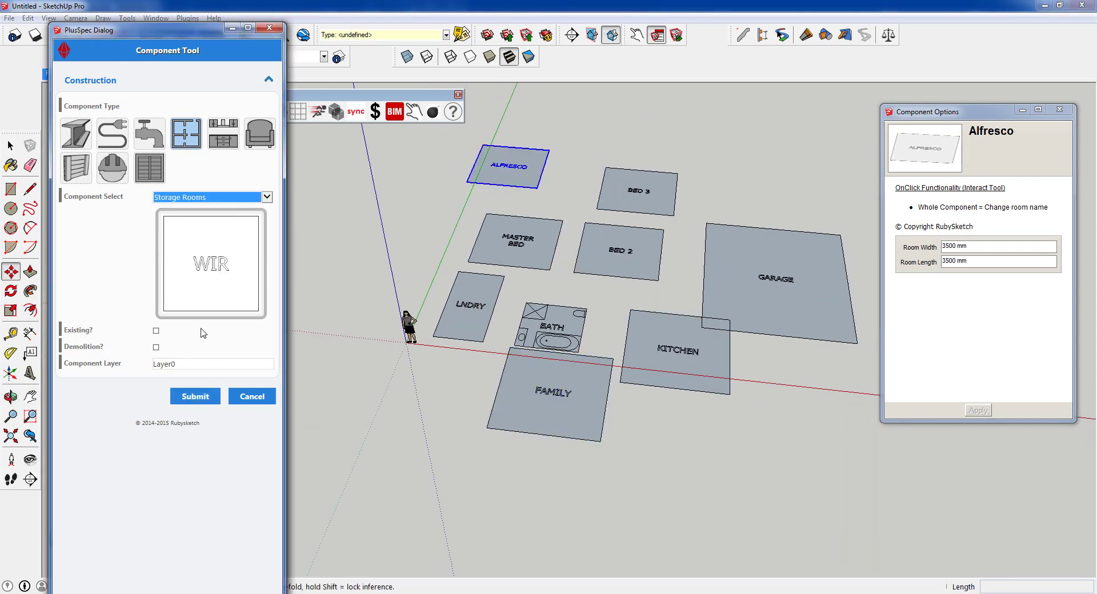
{"action": "left_click", "coordinate": [195, 397]}
{"action": "left_click", "coordinate": [694, 206]}
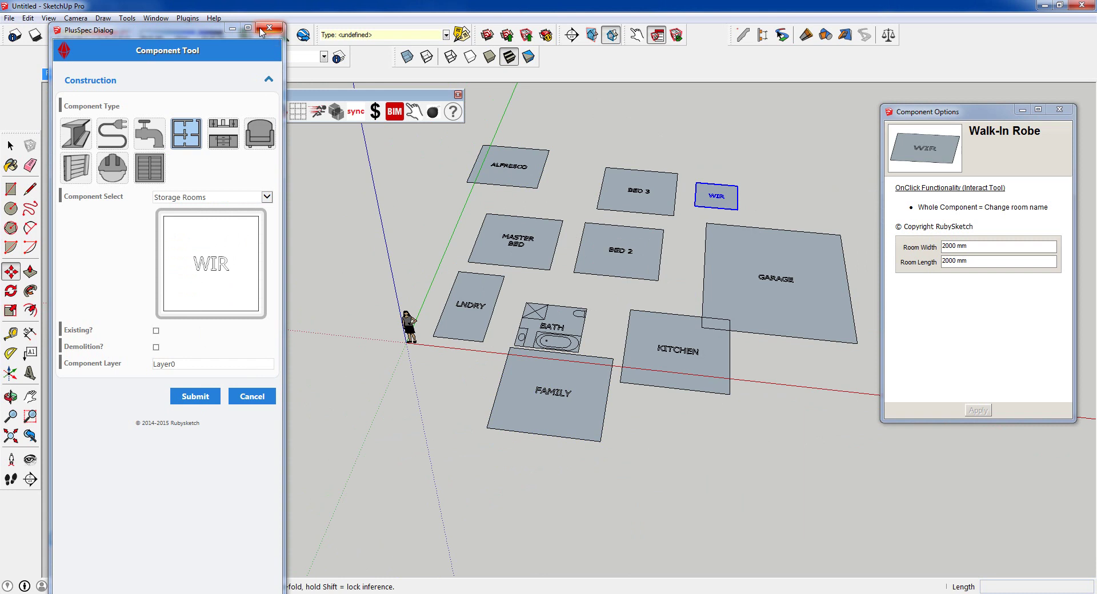
Close the room-component dialog and move the garage beside the kitchen
{"action": "left_click", "coordinate": [269, 27]}
{"action": "middle_click_drag", "start_coordinate": [580, 385], "coordinate": [362, 397]}
{"action": "key", "text": "space"}
{"action": "left_click", "coordinate": [557, 334]}
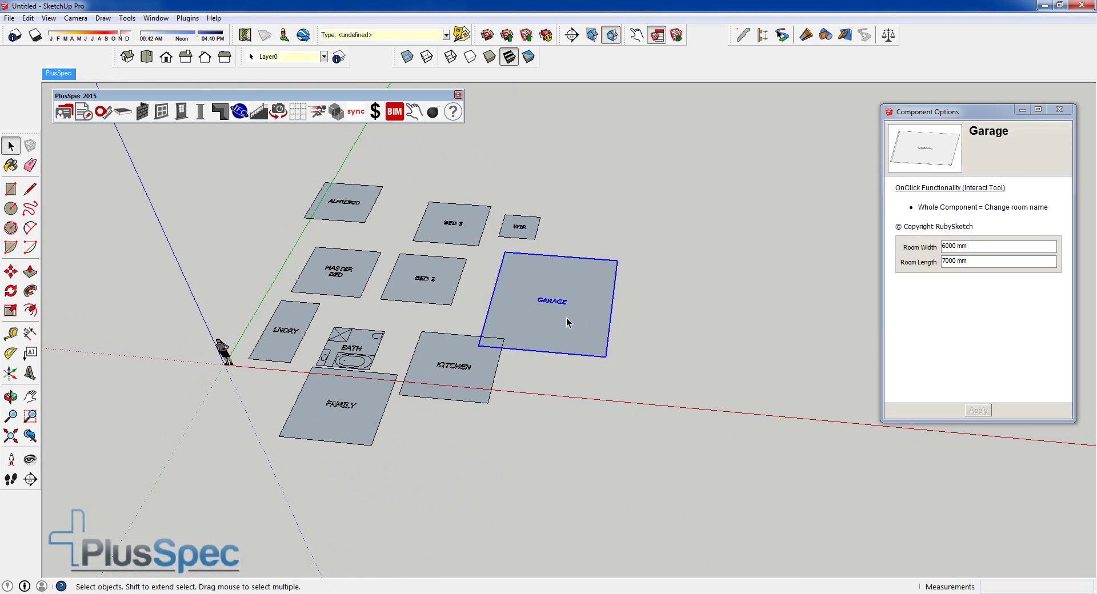
{"action": "key", "text": "m"}
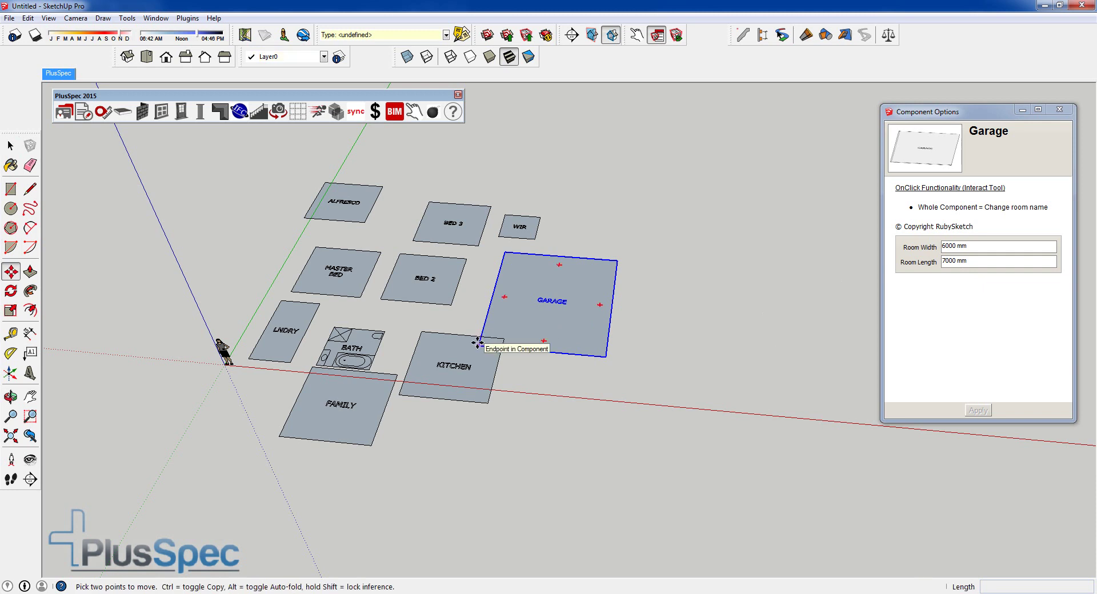
{"action": "left_click", "coordinate": [479, 345]}
{"action": "left_click", "coordinate": [495, 383]}
Set the garage's Room Width to 8000 mm
{"action": "left_click", "coordinate": [946, 250]}
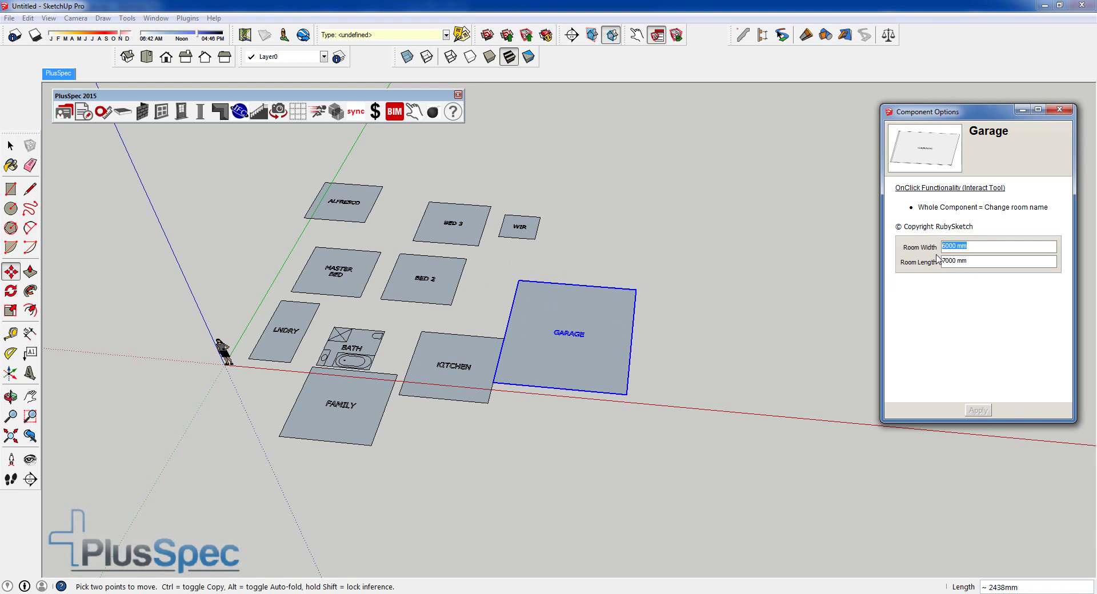
{"action": "type", "text": "8"}
{"action": "key", "text": "Return"}
{"action": "middle_click_drag", "start_coordinate": [689, 328], "coordinate": [745, 306], "text": "shift"}
{"action": "key", "text": "m"}
{"action": "scroll", "coordinate": [519, 296], "scroll_direction": "up", "scroll_amount": 2}
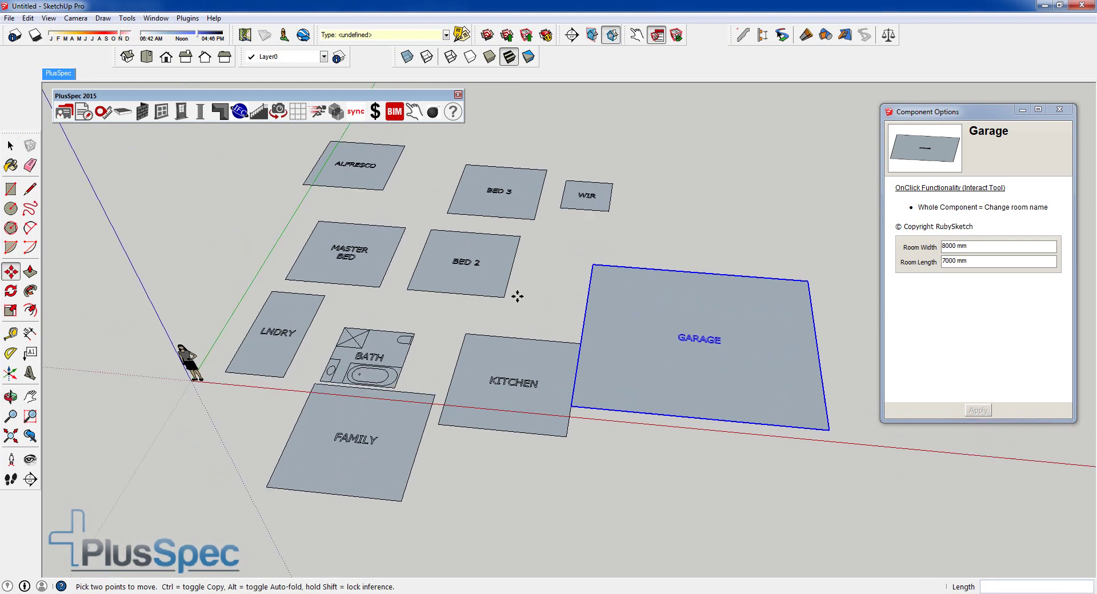
Move BED 2 against the kitchen and garage, and Master Bed against BED 2
{"action": "key", "text": "space"}
{"action": "left_click", "coordinate": [508, 293]}
{"action": "key", "text": "m"}
{"action": "left_click", "coordinate": [506, 294]}
{"action": "left_click", "coordinate": [582, 343]}
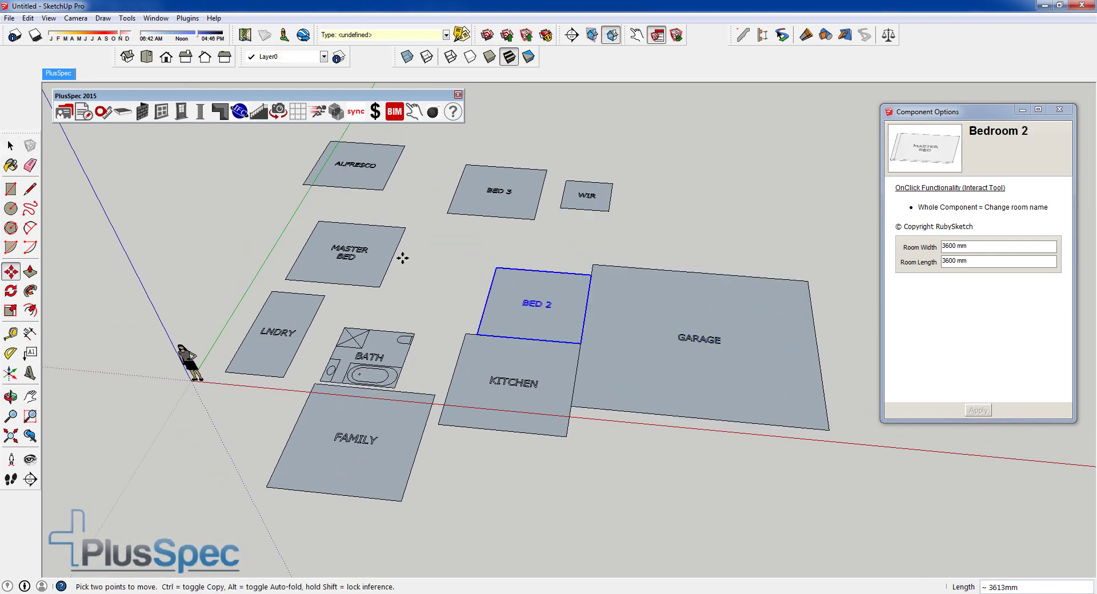
{"action": "key", "text": "space"}
{"action": "left_click", "coordinate": [379, 274]}
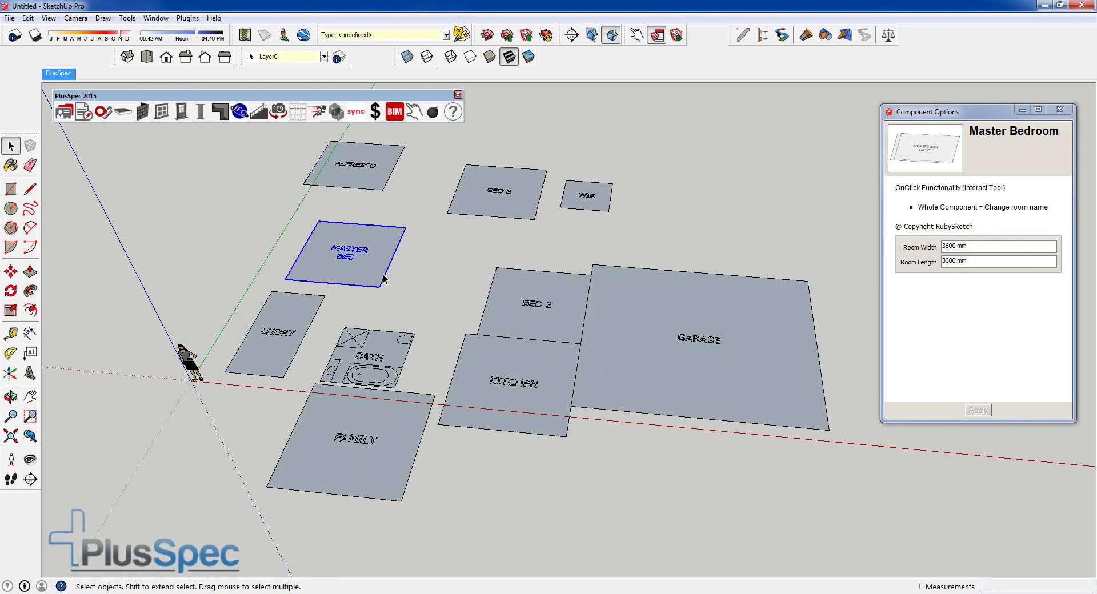
{"action": "key", "text": "m"}
{"action": "left_click", "coordinate": [376, 286]}
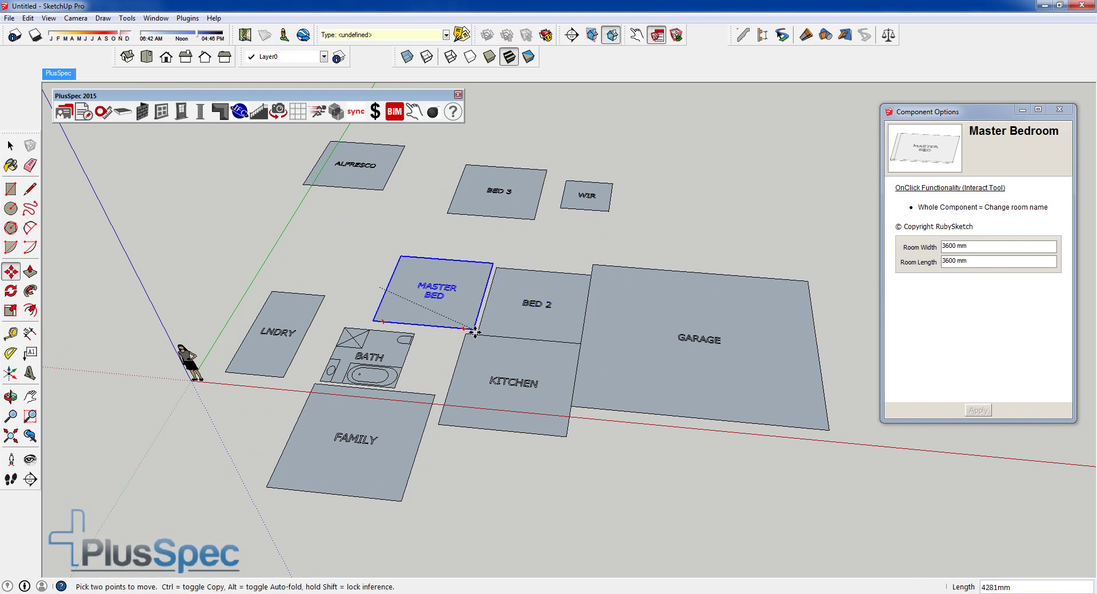
{"action": "left_click", "coordinate": [478, 334]}
Move the Laundry beside the bathroom and the Family room above the Laundry
{"action": "key", "text": "space"}
{"action": "left_click", "coordinate": [514, 204]}
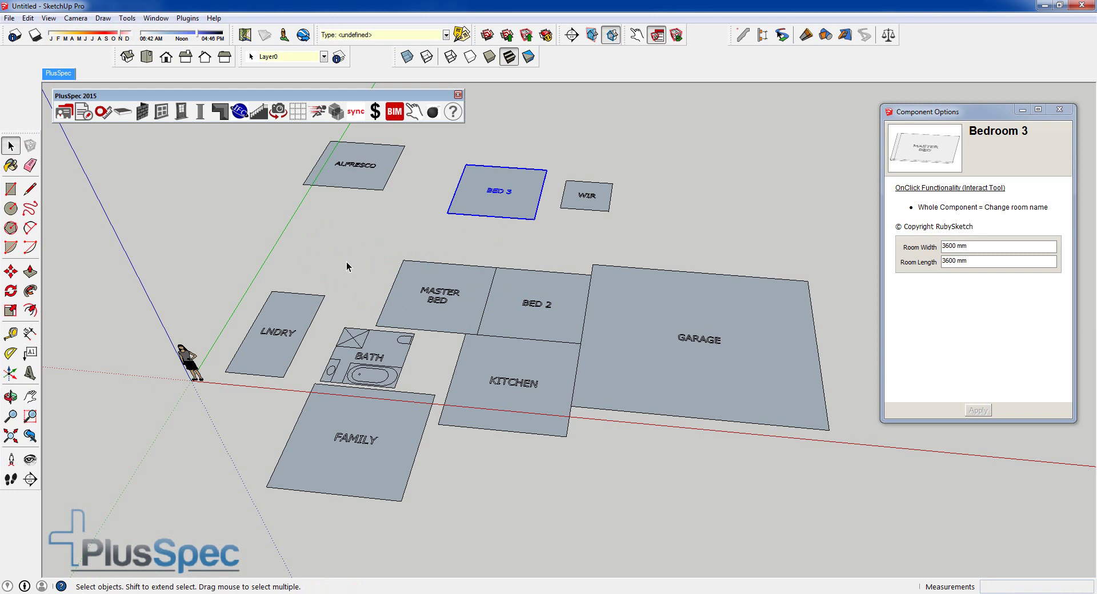
{"action": "left_click", "coordinate": [287, 335]}
{"action": "key", "text": "m"}
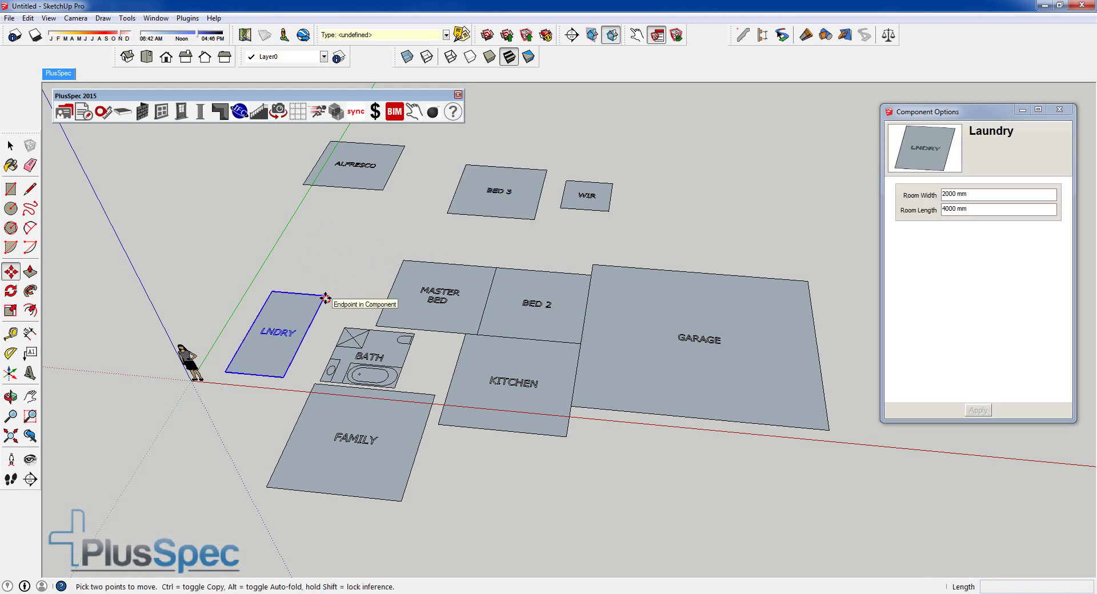
{"action": "left_click", "coordinate": [324, 296]}
{"action": "key", "text": "space"}
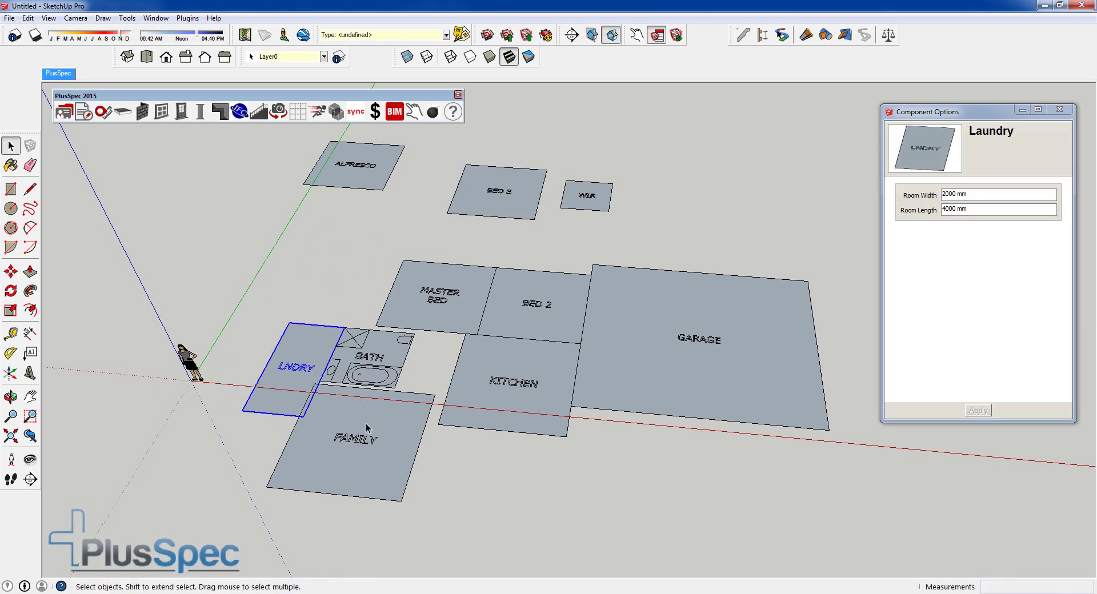
{"action": "left_click", "coordinate": [374, 423]}
{"action": "key", "text": "m"}
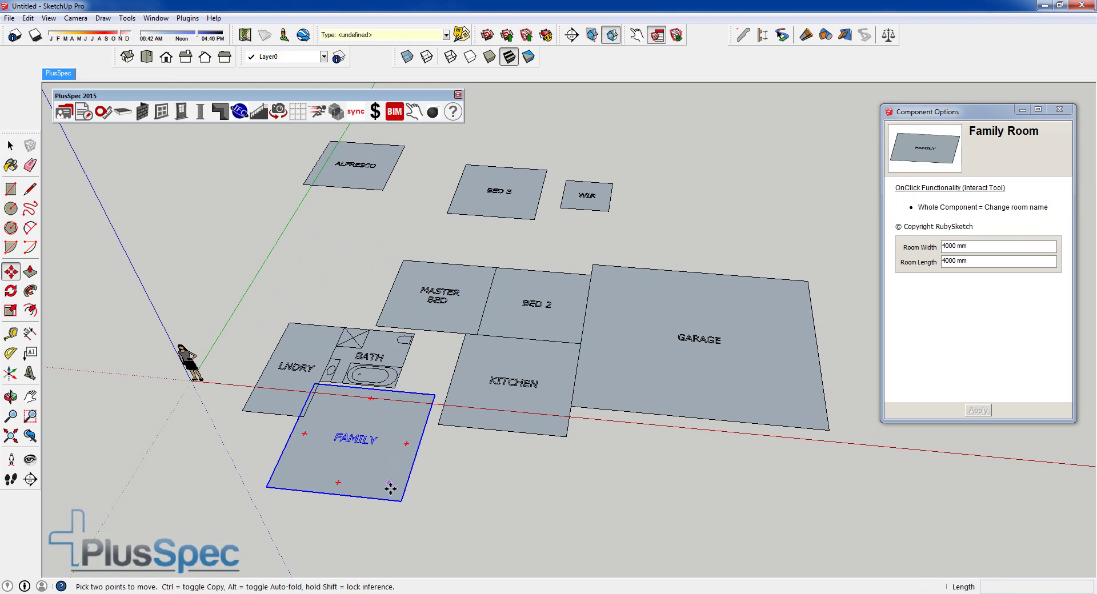
{"action": "left_click", "coordinate": [398, 500]}
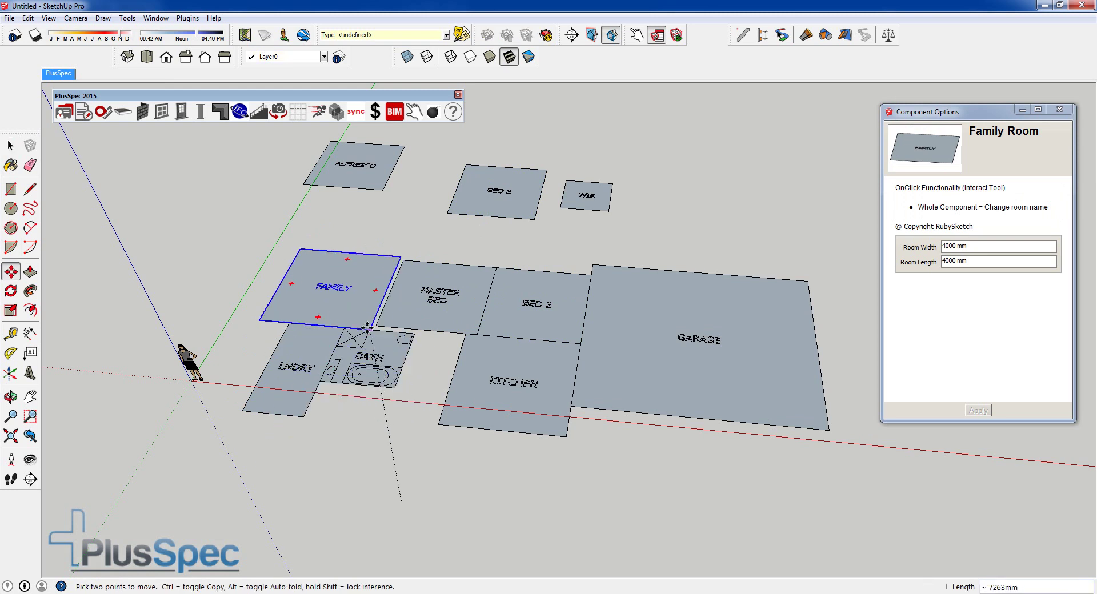
{"action": "left_click", "coordinate": [348, 328]}
Place Alfresco beside the Family room and BED 3 below Alfresco next to Laundry
{"action": "middle_click_drag", "start_coordinate": [350, 329], "coordinate": [482, 239]}
{"action": "key", "text": "space"}
{"action": "left_click", "coordinate": [482, 214]}
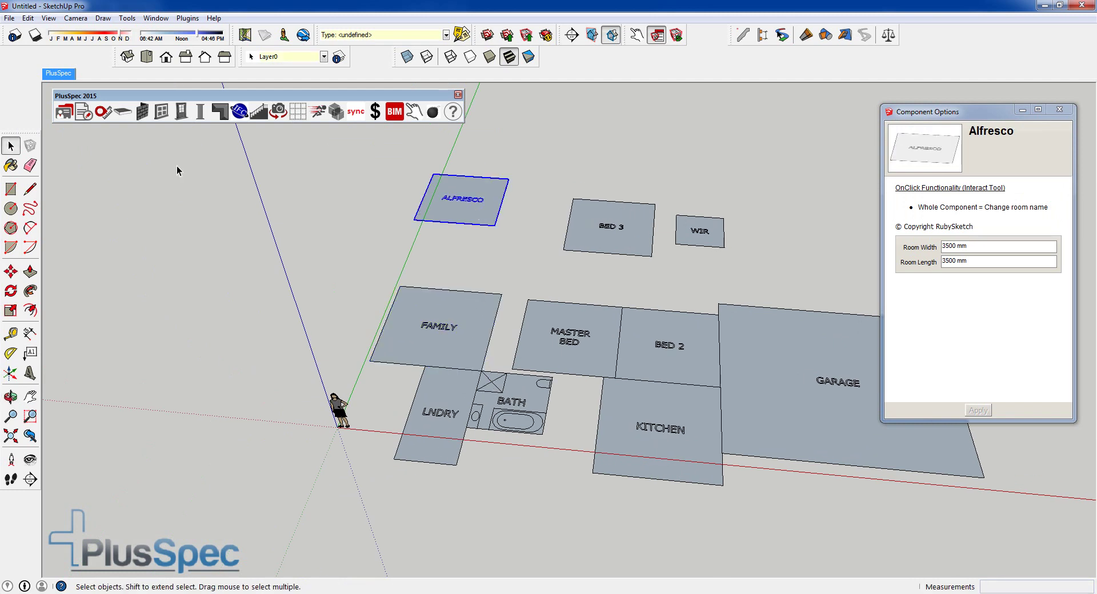
{"action": "left_click", "coordinate": [10, 272]}
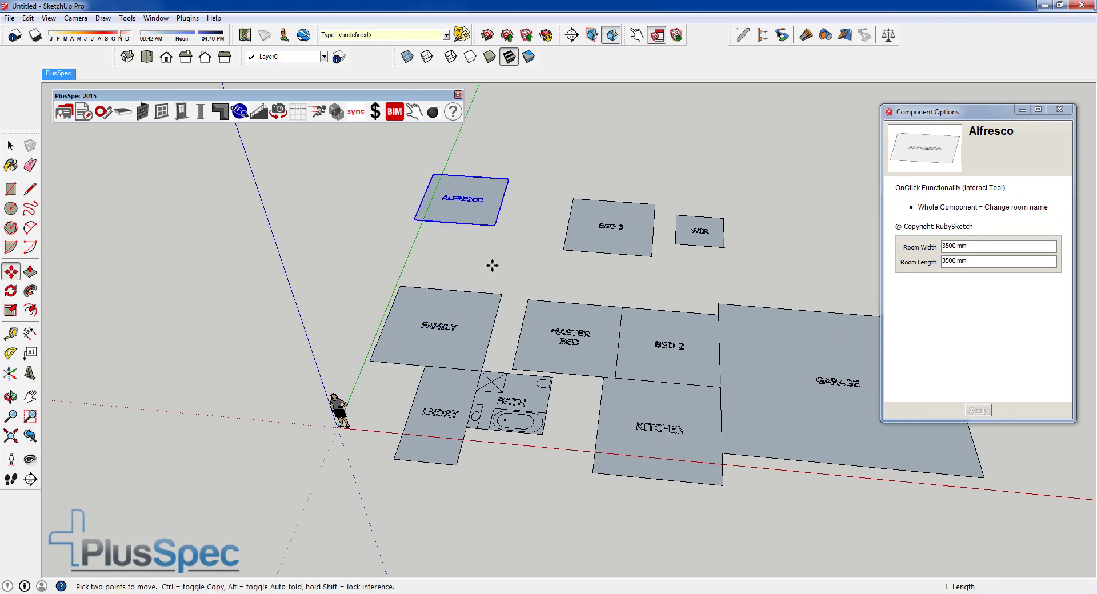
{"action": "left_click", "coordinate": [495, 225]}
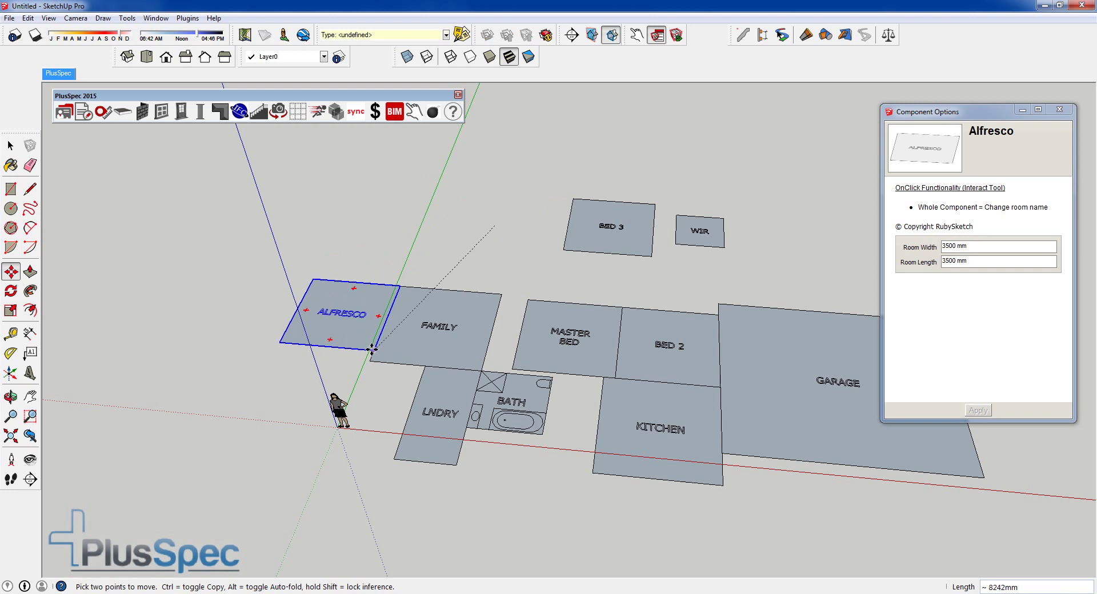
{"action": "left_click", "coordinate": [370, 360]}
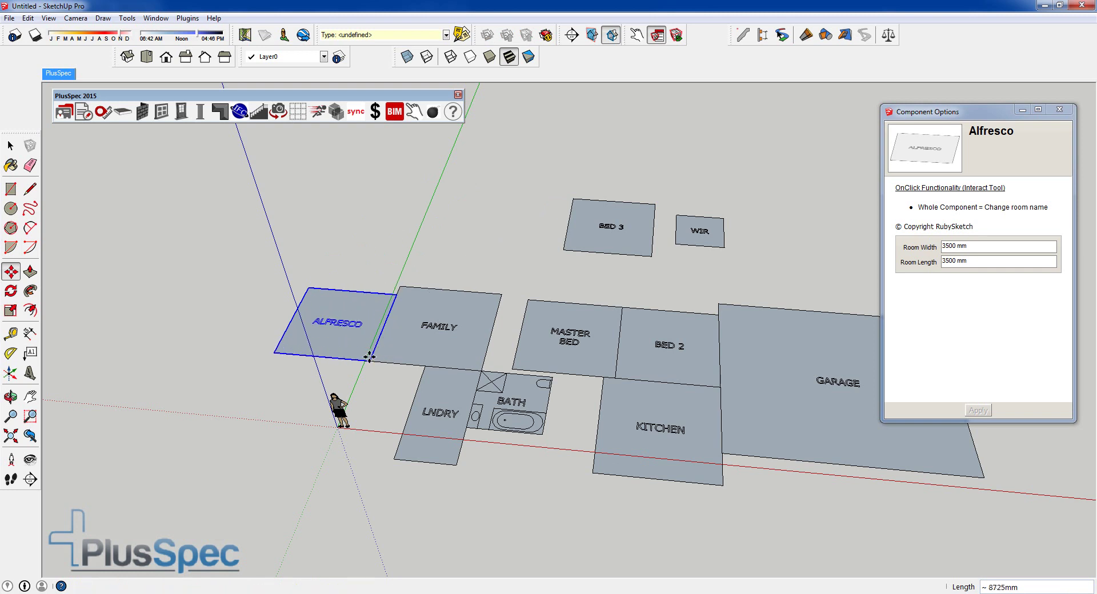
{"action": "key", "text": "space"}
{"action": "left_click", "coordinate": [607, 248]}
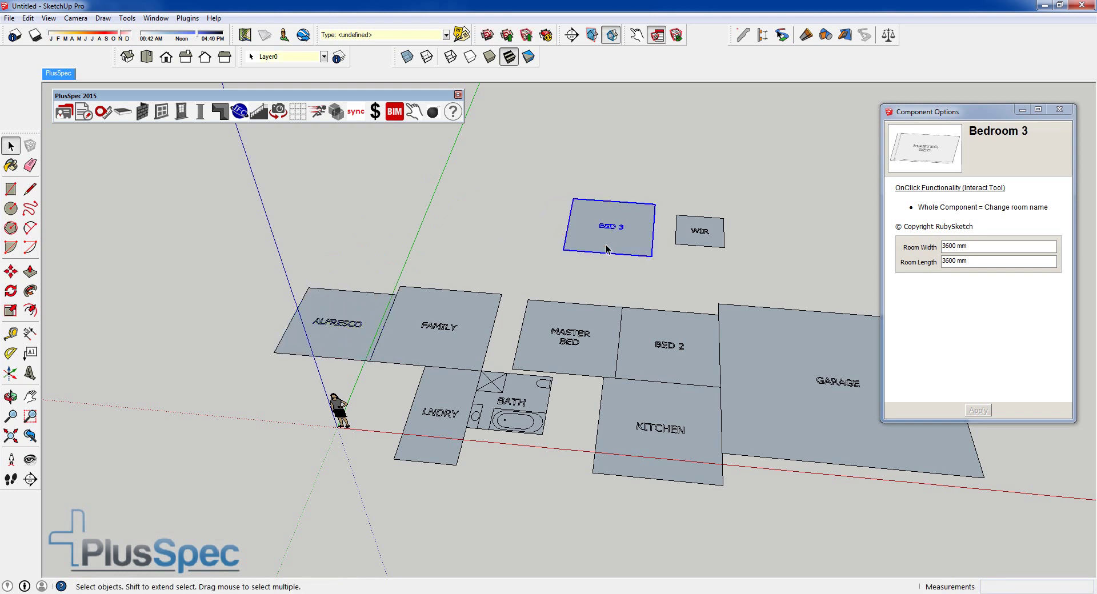
{"action": "key", "text": "m"}
{"action": "left_click", "coordinate": [655, 204]}
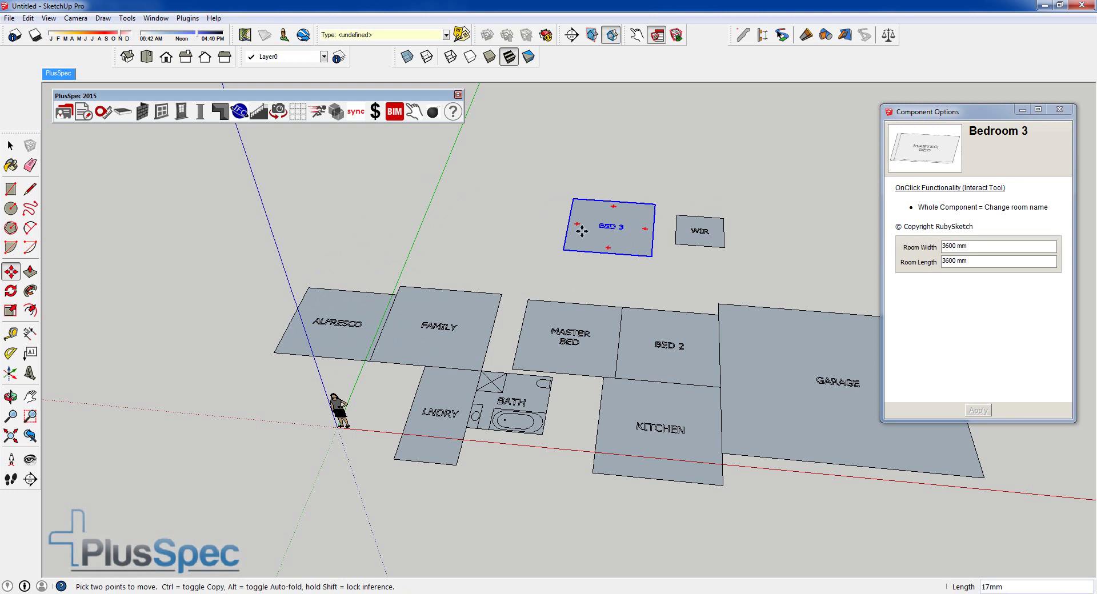
{"action": "left_click", "coordinate": [424, 366]}
Move the WIR room next to Master Bed
{"action": "mouse_move", "coordinate": [461, 409]}
{"action": "middle_mouse_down"}
{"action": "mouse_move", "coordinate": [367, 387]}
{"action": "mouse_move", "coordinate": [462, 405]}
{"action": "middle_mouse_up"}
{"action": "key", "text": "space"}
{"action": "left_click", "coordinate": [640, 248]}
{"action": "key", "text": "m"}
{"action": "left_click", "coordinate": [617, 221]}
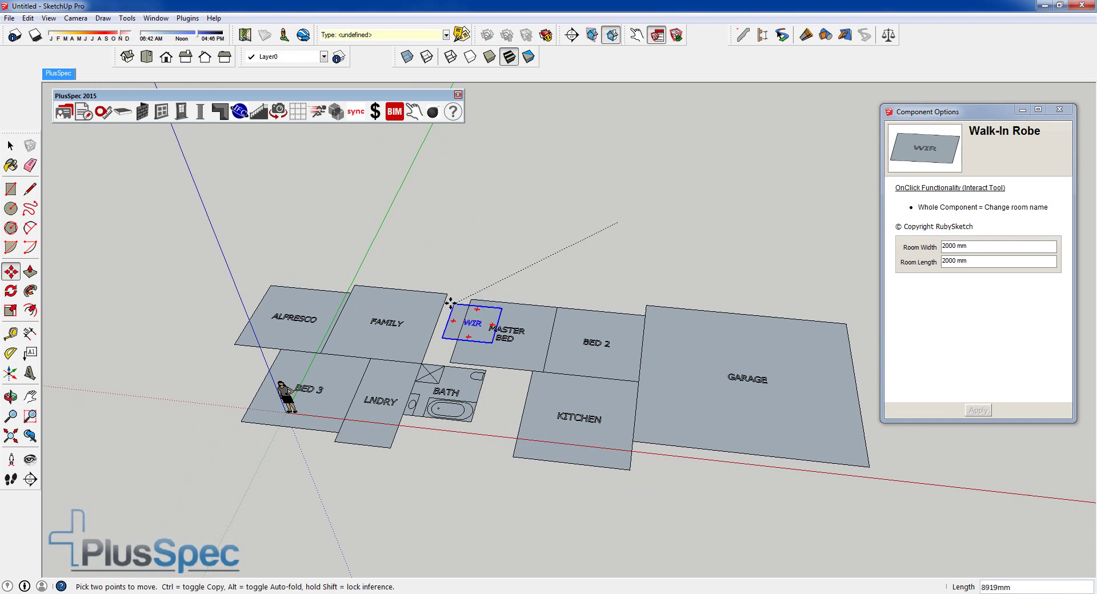
{"action": "left_click", "coordinate": [450, 297]}
{"action": "scroll", "coordinate": [467, 318], "scroll_direction": "up", "scroll_amount": 5}
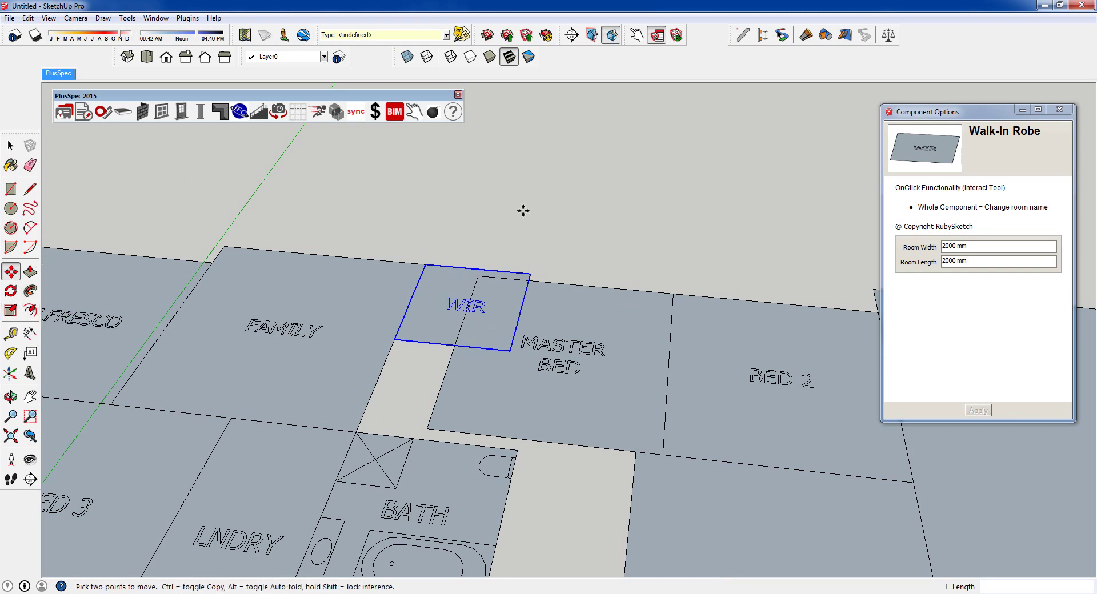
Scale the Walk-In Robe narrower to 1052.141 mm and longer to 3788.308 mm
{"action": "key", "text": "s"}
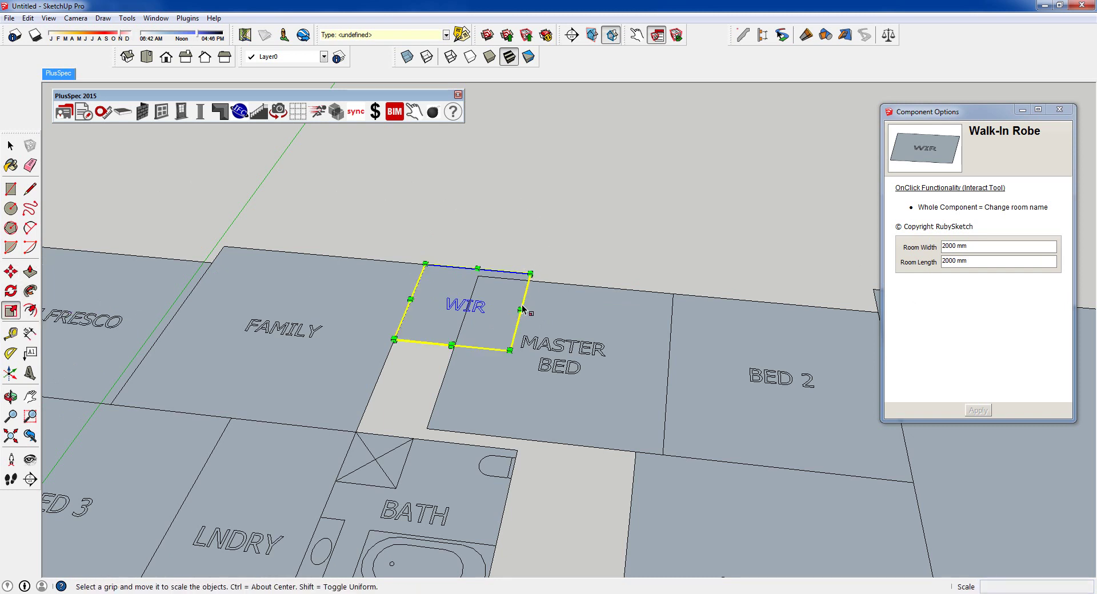
{"action": "left_click_drag", "start_coordinate": [520, 310], "coordinate": [465, 307]}
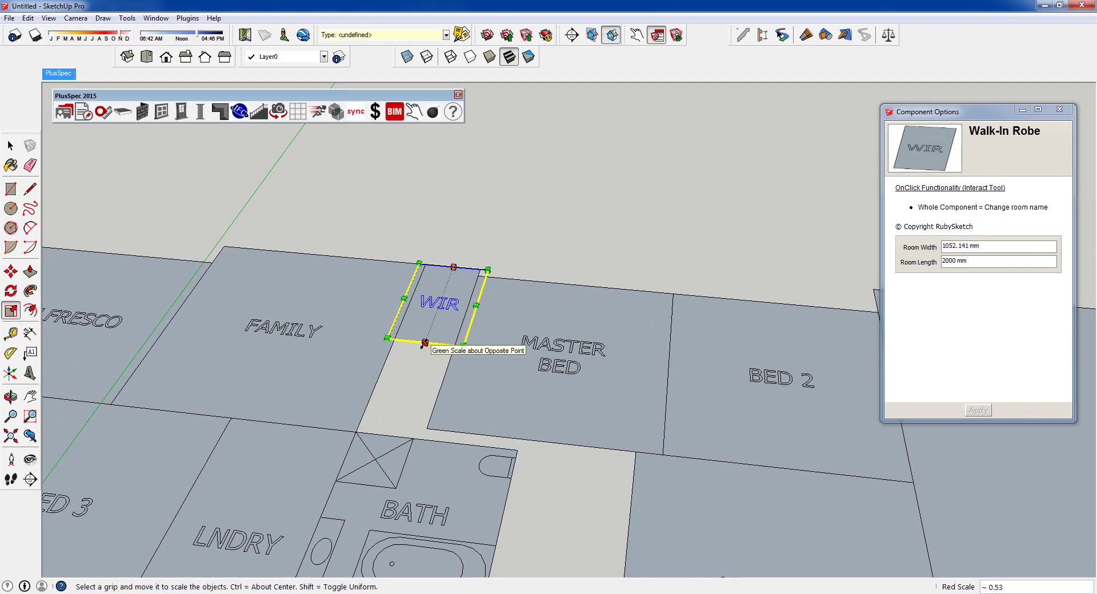
{"action": "left_click_drag", "start_coordinate": [424, 343], "coordinate": [436, 421]}
{"action": "middle_click_drag", "start_coordinate": [436, 421], "coordinate": [857, 332]}
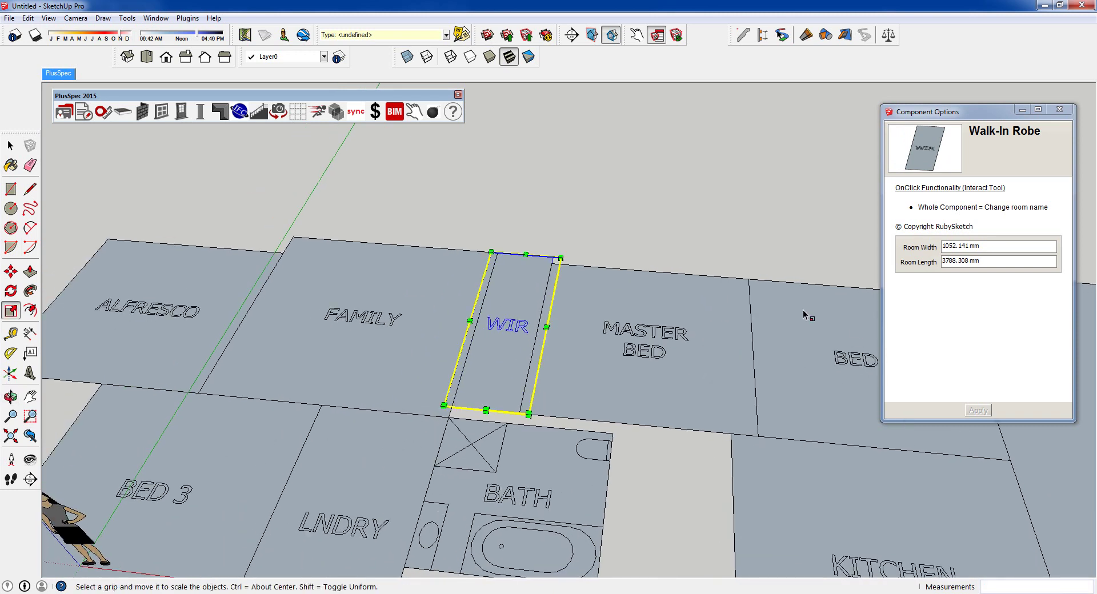
{"action": "scroll", "coordinate": [714, 343], "scroll_direction": "down", "scroll_amount": 3}
{"action": "middle_click_drag", "start_coordinate": [619, 379], "coordinate": [503, 304]}
Window-select all the room components and move the whole layout to the right
{"action": "left_click", "coordinate": [484, 253]}
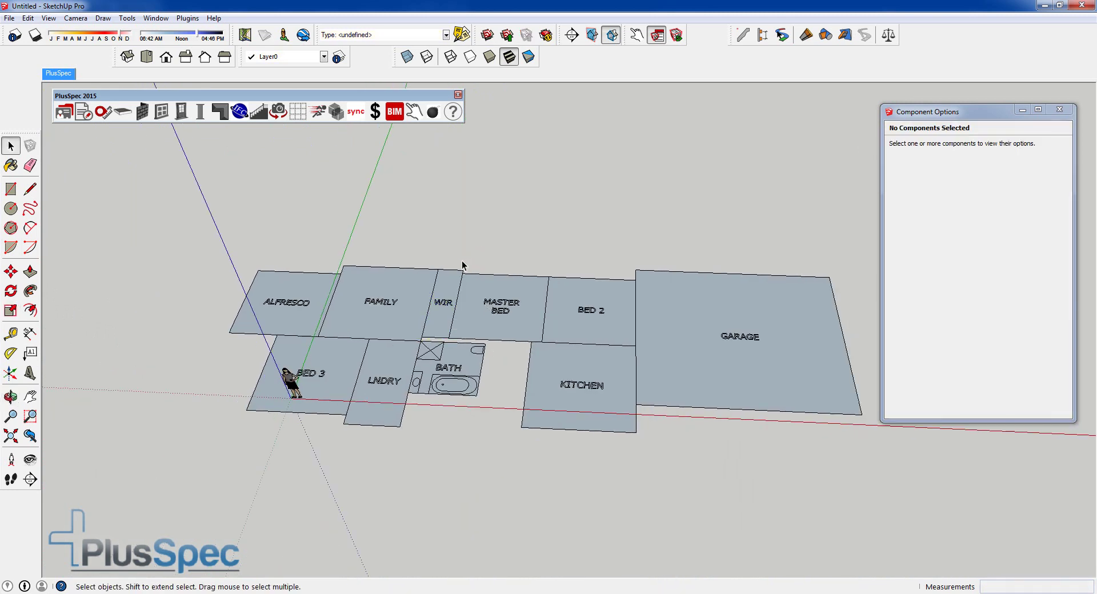
{"action": "left_click_drag", "start_coordinate": [761, 438], "coordinate": [236, 234]}
{"action": "key", "text": "m"}
{"action": "left_click_drag", "start_coordinate": [262, 272], "coordinate": [385, 269]}
{"action": "key", "text": "space"}
Delete the human scale figure from Bed 3 and zoom back out over the plan
{"action": "left_click", "coordinate": [442, 378]}
{"action": "scroll", "coordinate": [442, 378], "scroll_direction": "up", "scroll_amount": 8}
{"action": "key", "text": "Delete"}
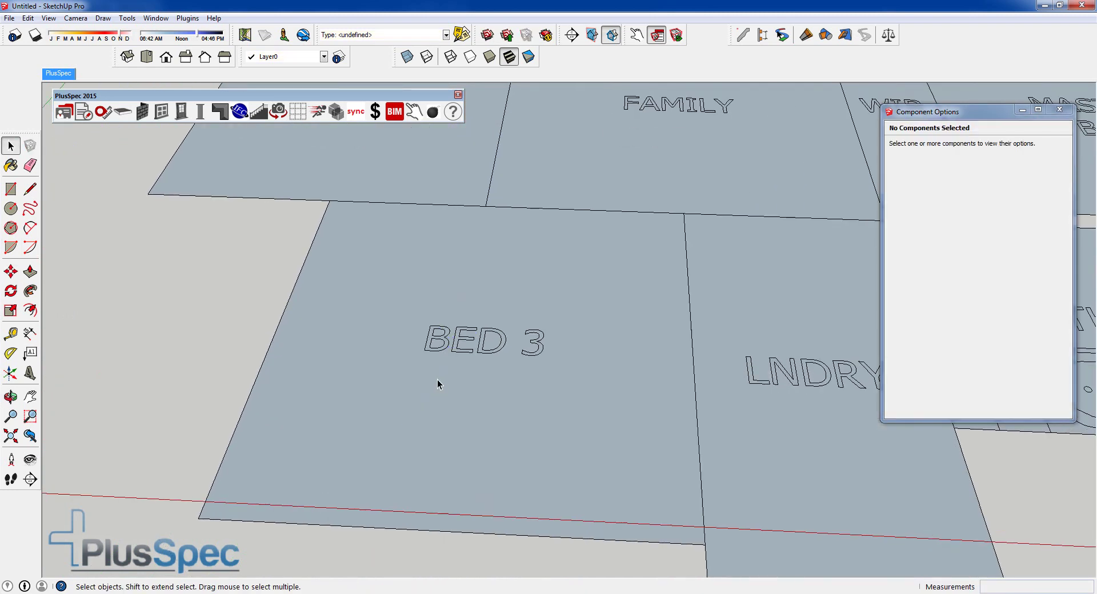
{"action": "scroll", "coordinate": [451, 374], "scroll_direction": "down", "scroll_amount": 8}
{"action": "key", "text": "o"}
{"action": "scroll", "coordinate": [451, 360], "scroll_direction": "down", "scroll_amount": 6}
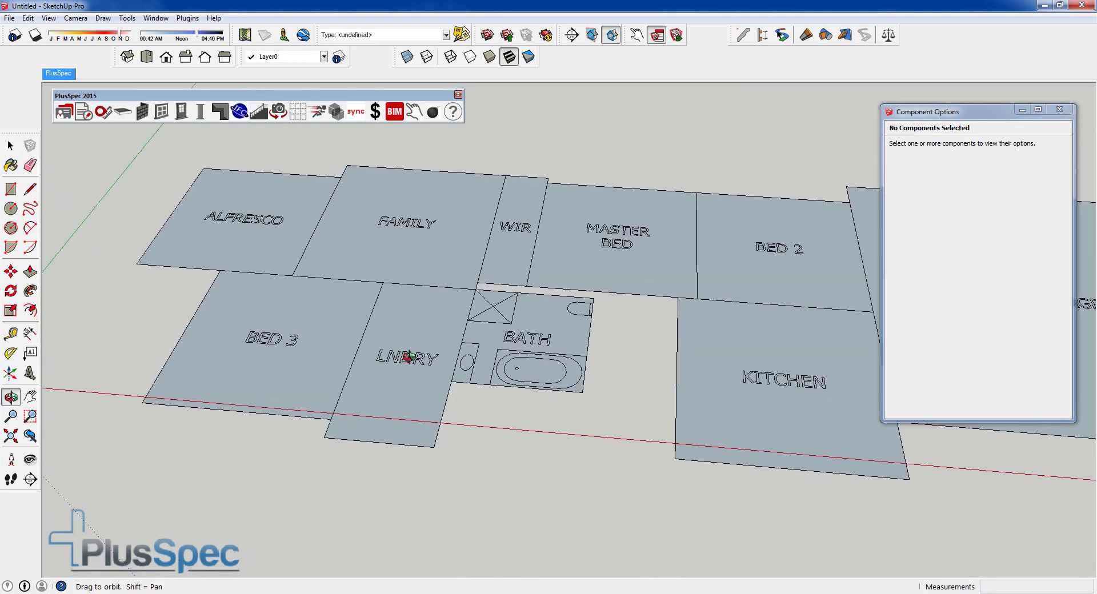
{"action": "key", "text": "space"}
Choose and accept the brick veneer wall construction settings in PlusSpec Wall Tools
{"action": "left_click", "coordinate": [142, 111]}
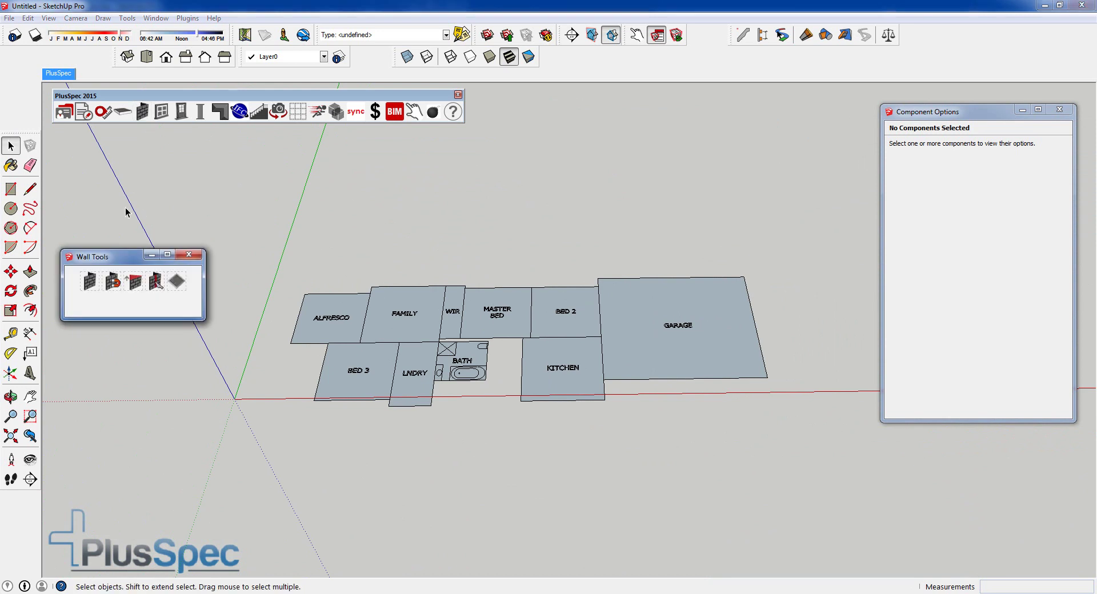
{"action": "left_click", "coordinate": [91, 281]}
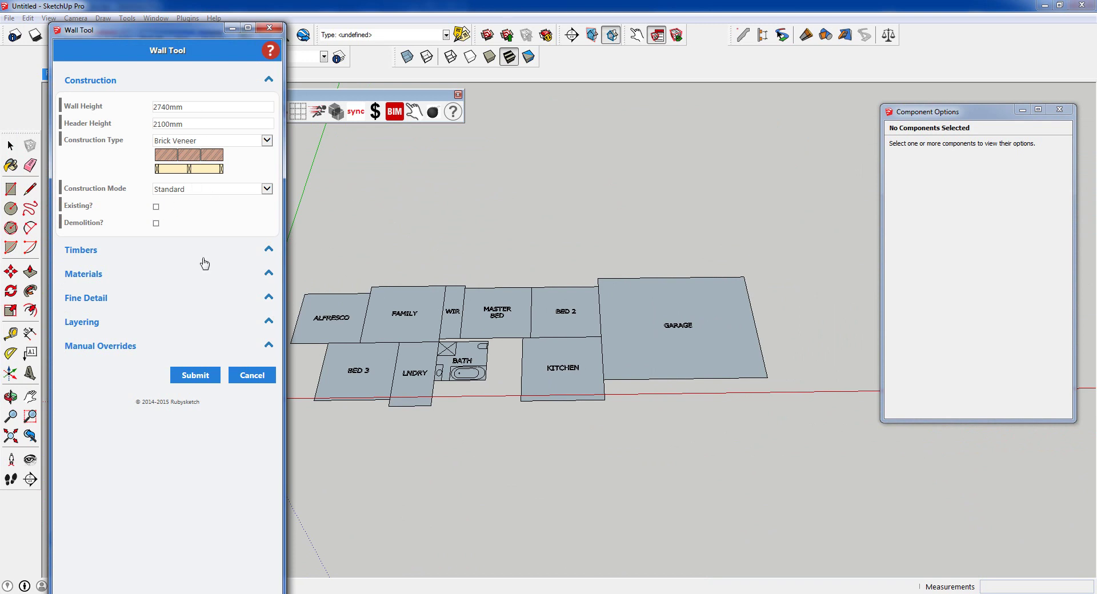
{"action": "left_click", "coordinate": [199, 378]}
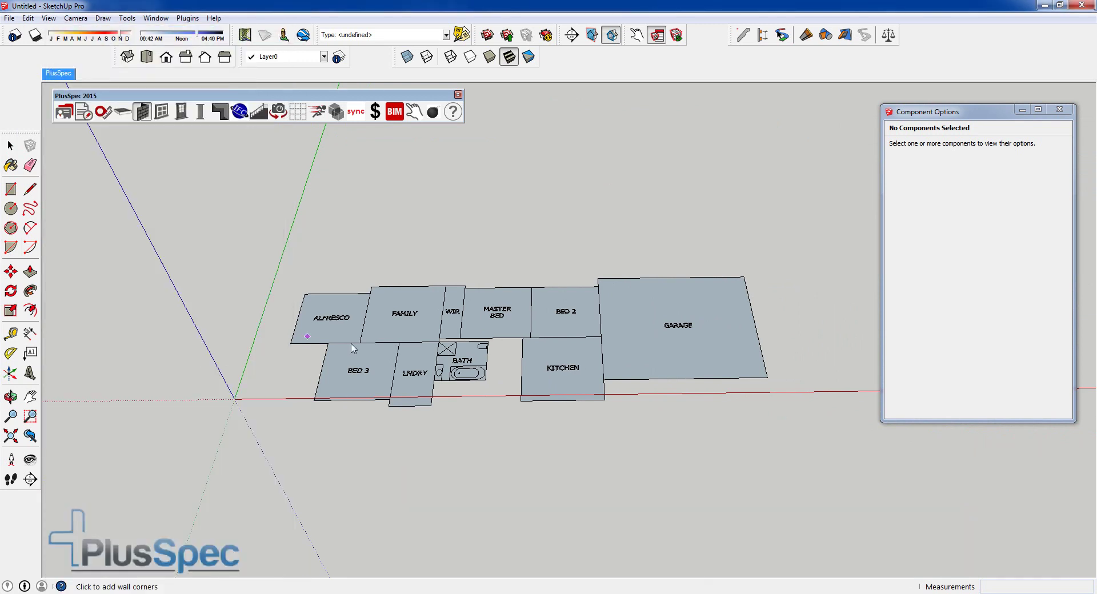
Trace walls from the garage corner: 8000mm, 1218mm, kitchen 4000mm, laundry 2000mm, 400mm, BED 3 3600mm
{"action": "left_click", "coordinate": [766, 378]}
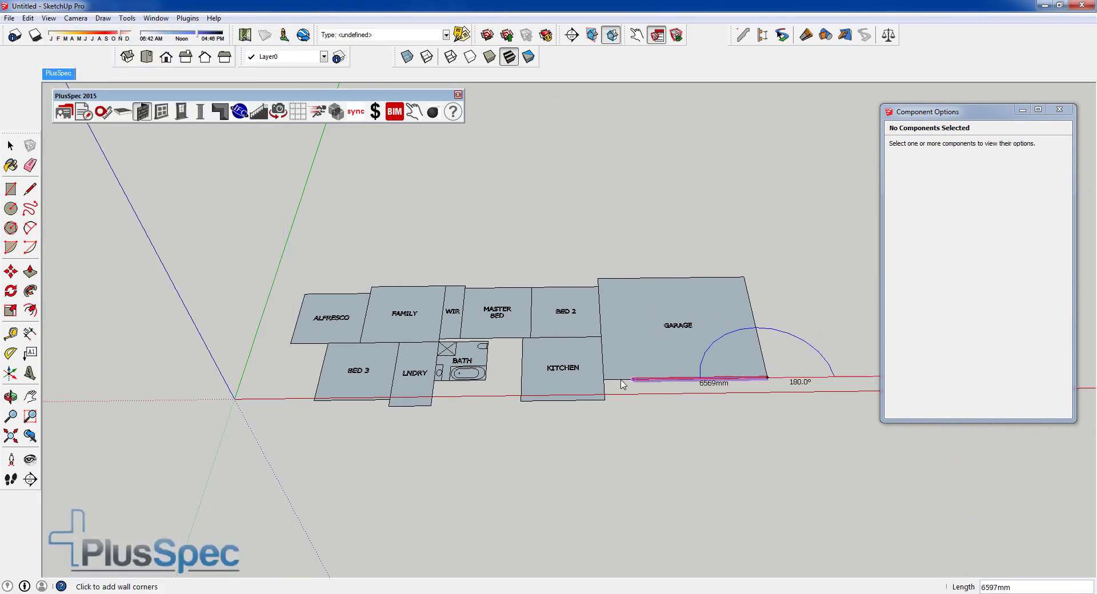
{"action": "left_click", "coordinate": [604, 380]}
{"action": "left_click", "coordinate": [605, 400]}
{"action": "left_click", "coordinate": [521, 400]}
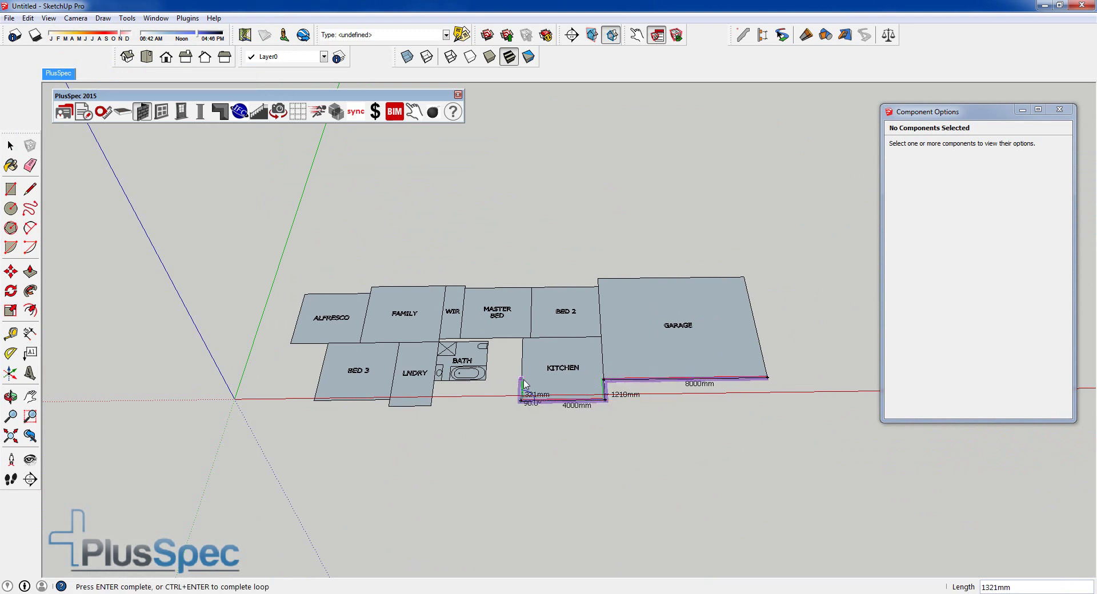
{"action": "left_click", "coordinate": [522, 380]}
{"action": "left_click", "coordinate": [435, 381]}
{"action": "left_click", "coordinate": [433, 406]}
{"action": "left_click", "coordinate": [391, 407]}
{"action": "left_click", "coordinate": [390, 400]}
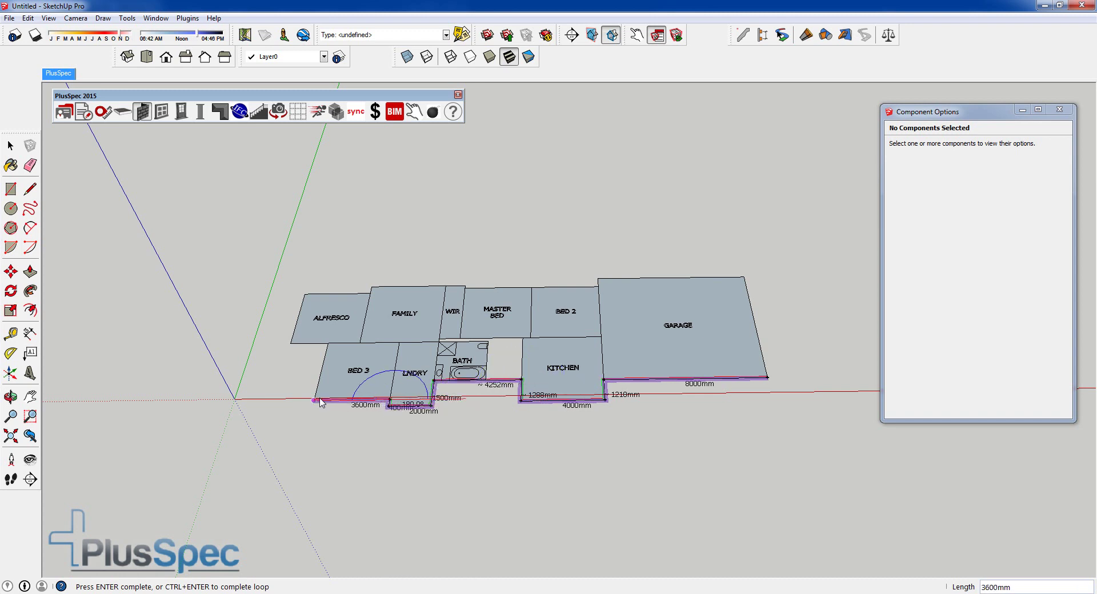
{"action": "left_click", "coordinate": [314, 400]}
Continue walls up BED 3, 1900mm, Alfresco 3500mm, past Family, then 7200mm, 618mm and 8000mm garage top
{"action": "left_click", "coordinate": [327, 343]}
{"action": "left_click", "coordinate": [291, 344]}
{"action": "left_click", "coordinate": [305, 293]}
{"action": "left_click", "coordinate": [370, 294]}
{"action": "left_click", "coordinate": [371, 287]}
{"action": "left_click", "coordinate": [467, 286]}
{"action": "scroll", "coordinate": [468, 289], "scroll_direction": "up", "scroll_amount": 1}
{"action": "left_click", "coordinate": [470, 286]}
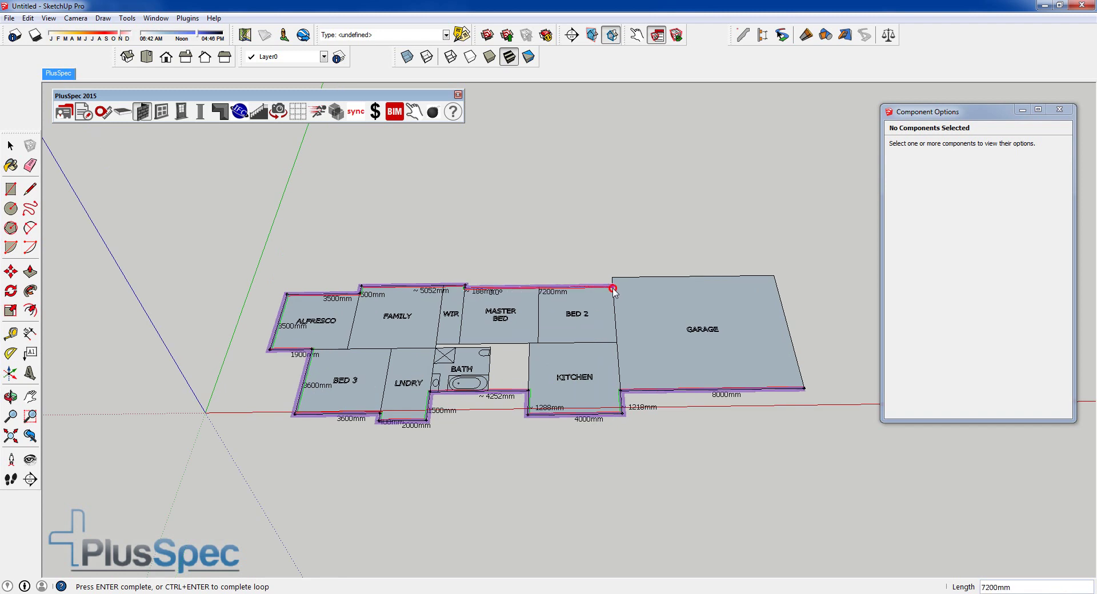
{"action": "left_click", "coordinate": [612, 287]}
{"action": "left_click", "coordinate": [612, 277]}
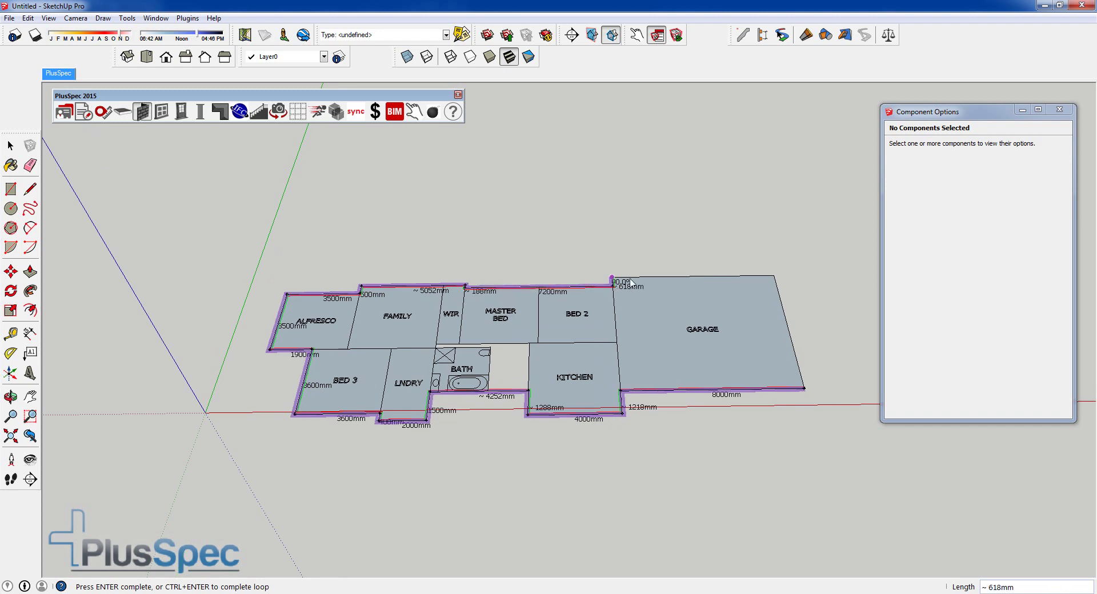
{"action": "left_click", "coordinate": [775, 275]}
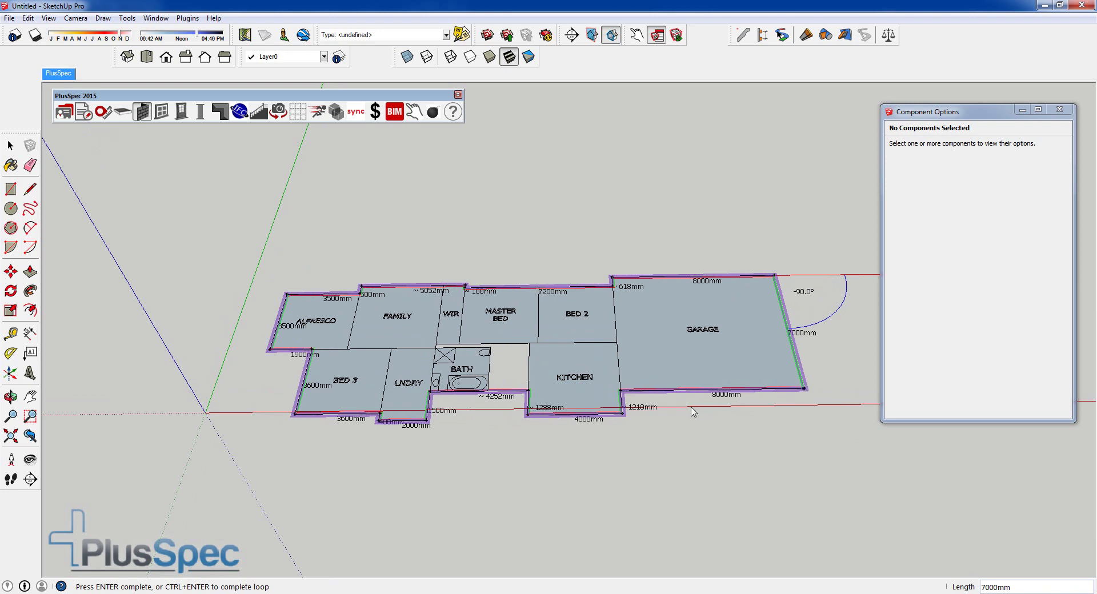
Close the wall outline so the brick veneer walls generate, then view them from a low side angle
{"action": "key", "text": "Return"}
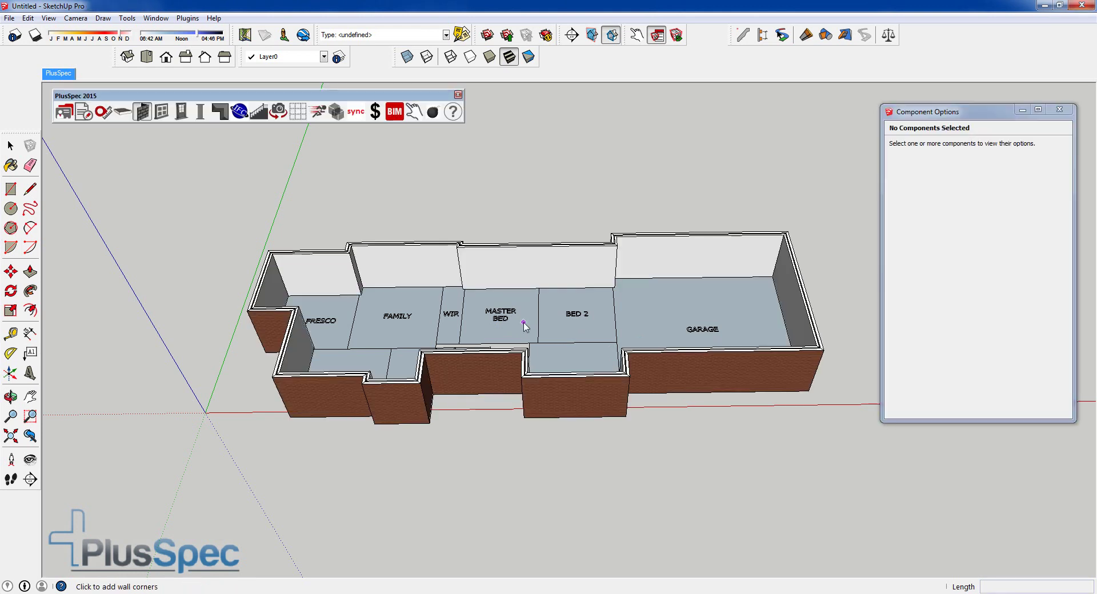
{"action": "middle_click_drag", "start_coordinate": [558, 355], "coordinate": [591, 335]}
{"action": "key", "text": "space"}
{"action": "right_click", "coordinate": [594, 330]}
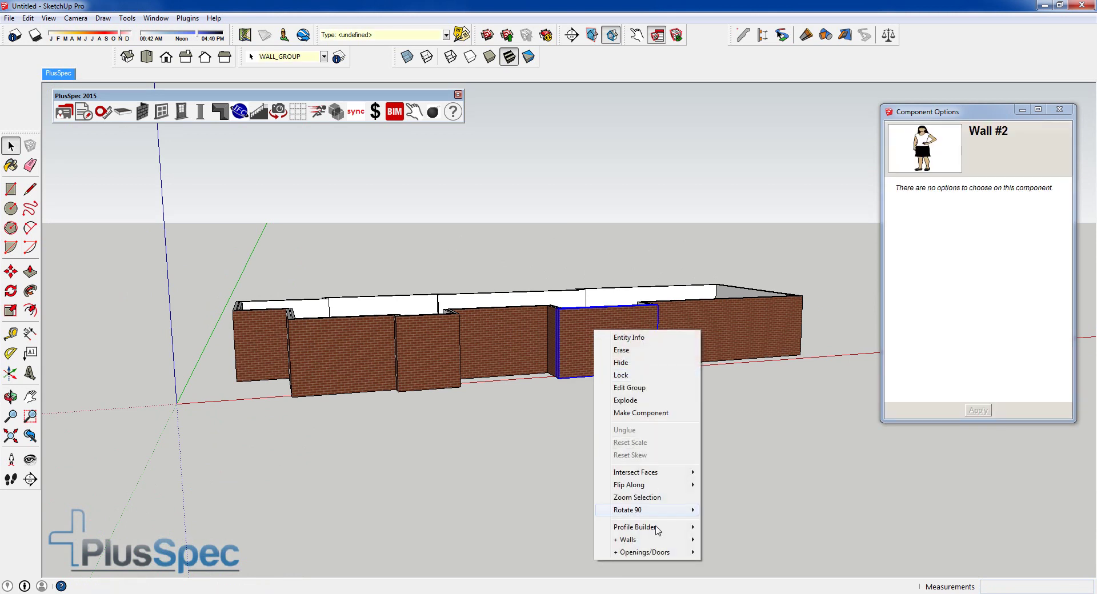
{"action": "mouse_move", "coordinate": [657, 540]}
{"action": "mouse_move", "coordinate": [735, 531]}
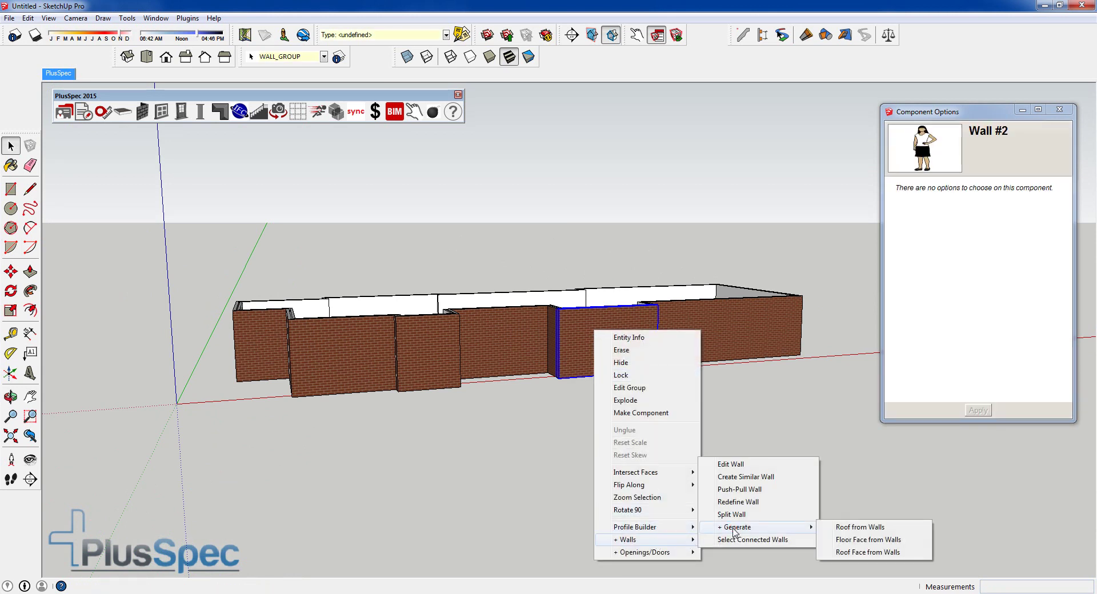
{"action": "left_click", "coordinate": [841, 531]}
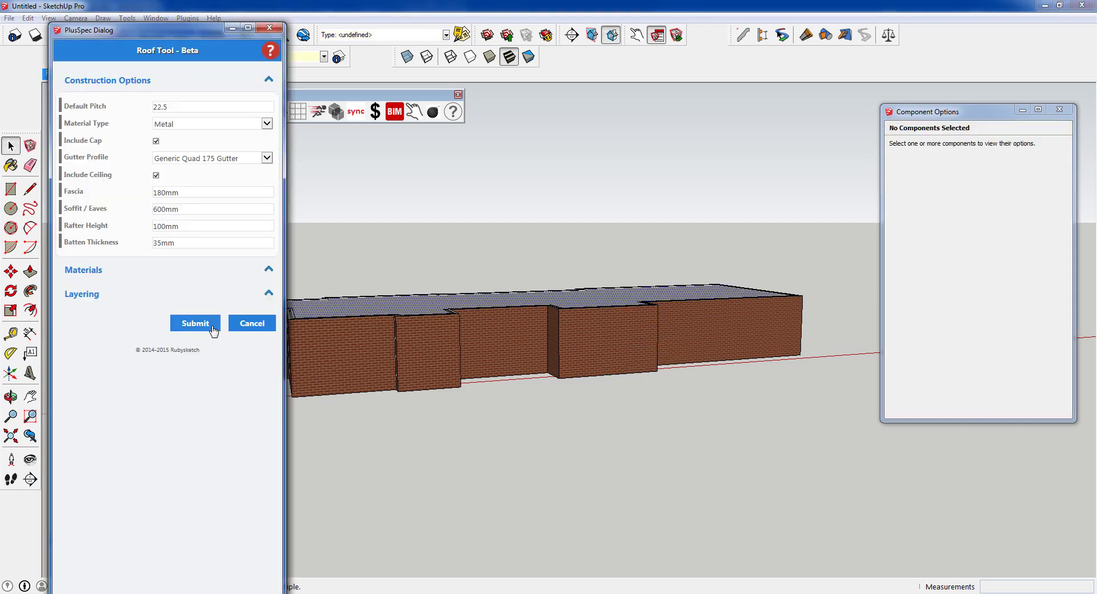
{"action": "left_click", "coordinate": [207, 326]}
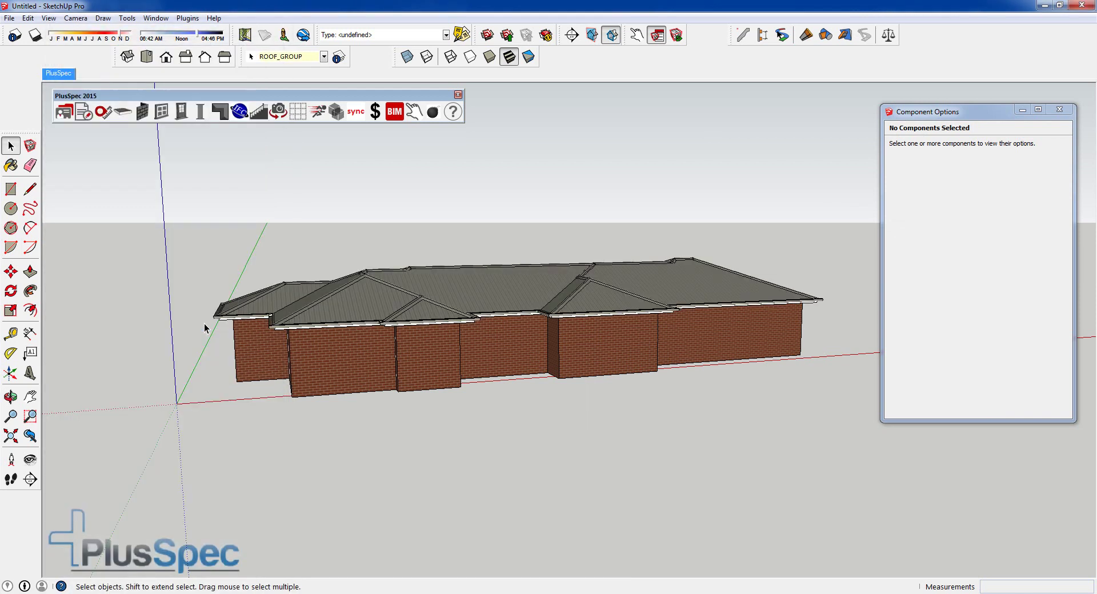
{"action": "middle_click_drag", "start_coordinate": [372, 352], "coordinate": [448, 380]}
{"action": "scroll", "coordinate": [447, 382], "scroll_direction": "up", "scroll_amount": 2}
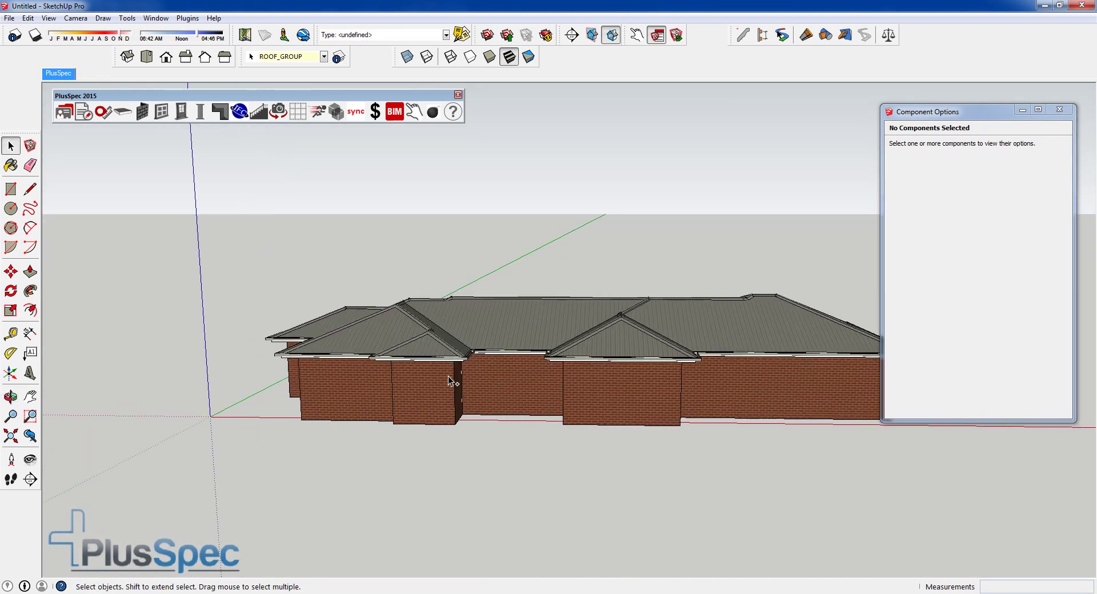
{"action": "key", "text": "Delete"}
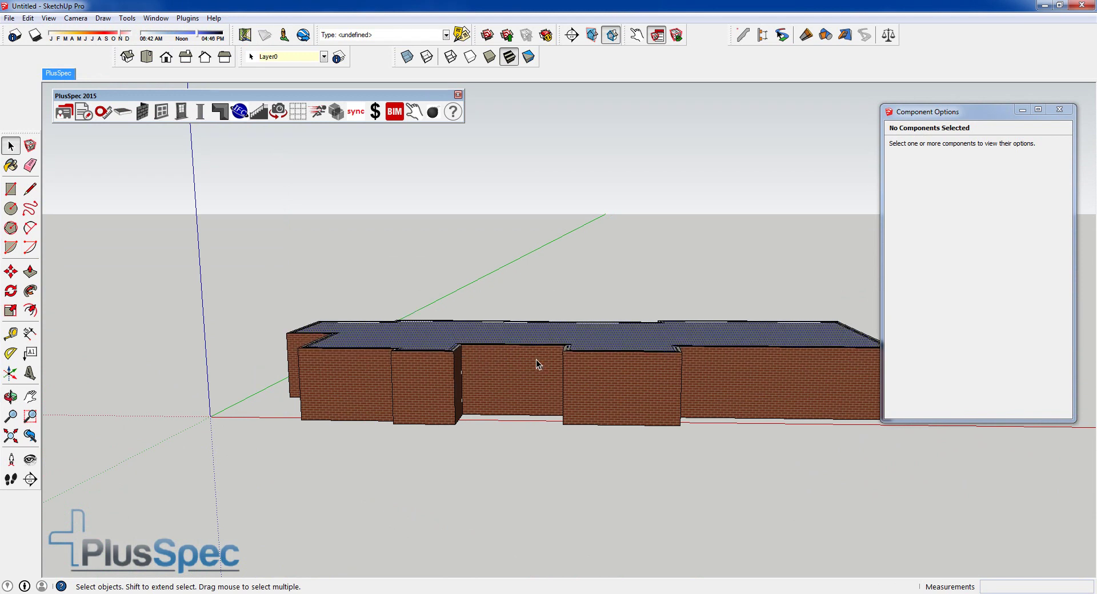
{"action": "key", "text": "Delete"}
{"action": "middle_click_drag", "start_coordinate": [537, 359], "coordinate": [498, 306]}
Split the wall above MASTER BED at 3600mm using + Walls > Split Wall
{"action": "scroll", "coordinate": [460, 383], "scroll_direction": "up", "scroll_amount": 3}
{"action": "scroll", "coordinate": [495, 282], "scroll_direction": "up", "scroll_amount": 1}
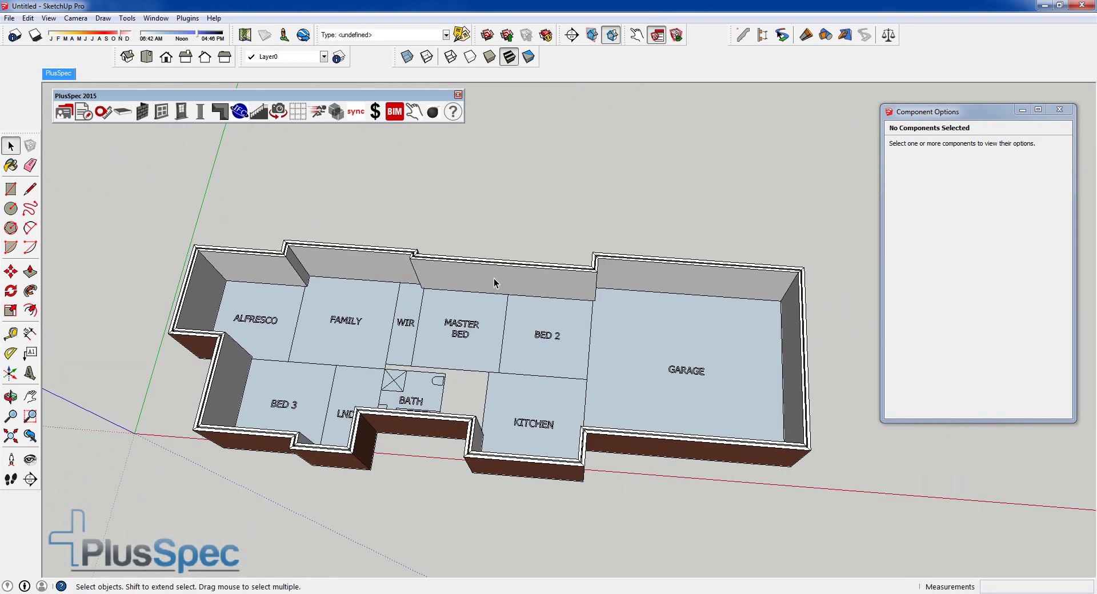
{"action": "left_click", "coordinate": [486, 280]}
{"action": "right_click", "coordinate": [486, 281]}
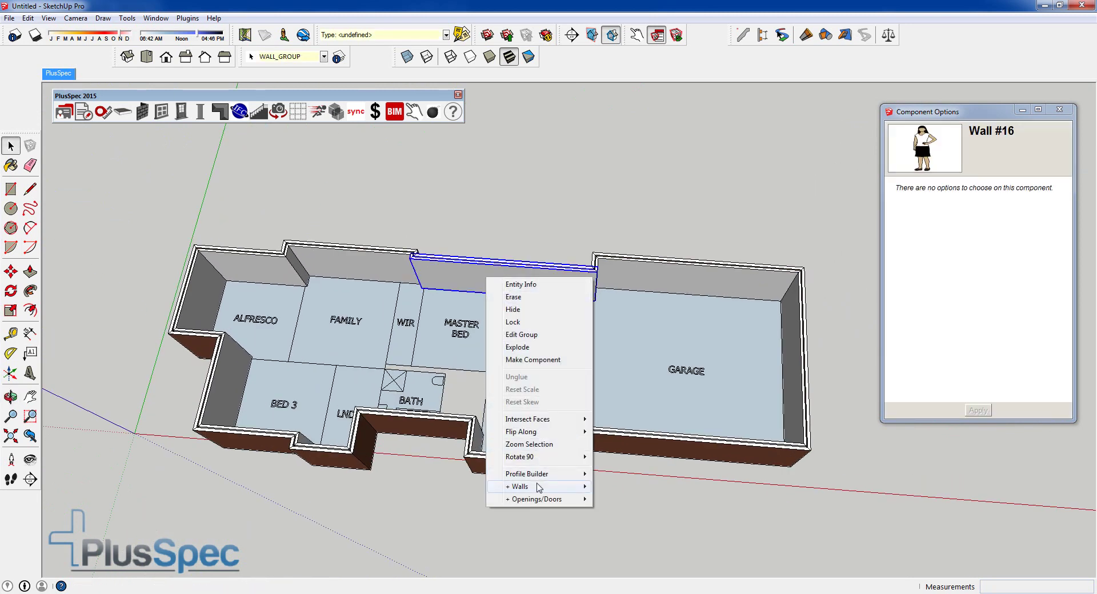
{"action": "mouse_move", "coordinate": [592, 489]}
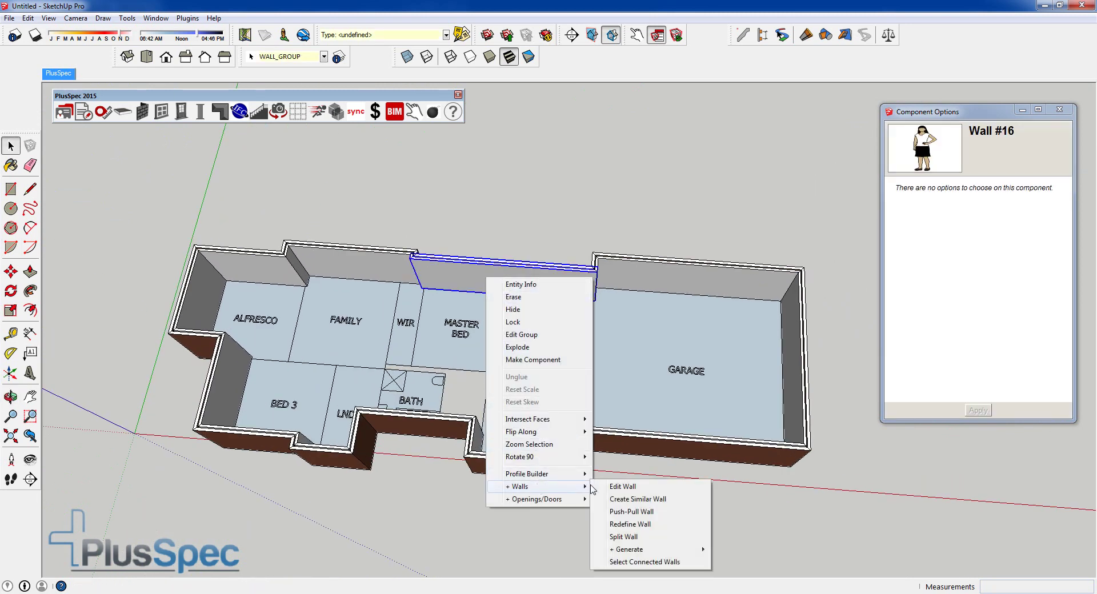
{"action": "left_click", "coordinate": [624, 536]}
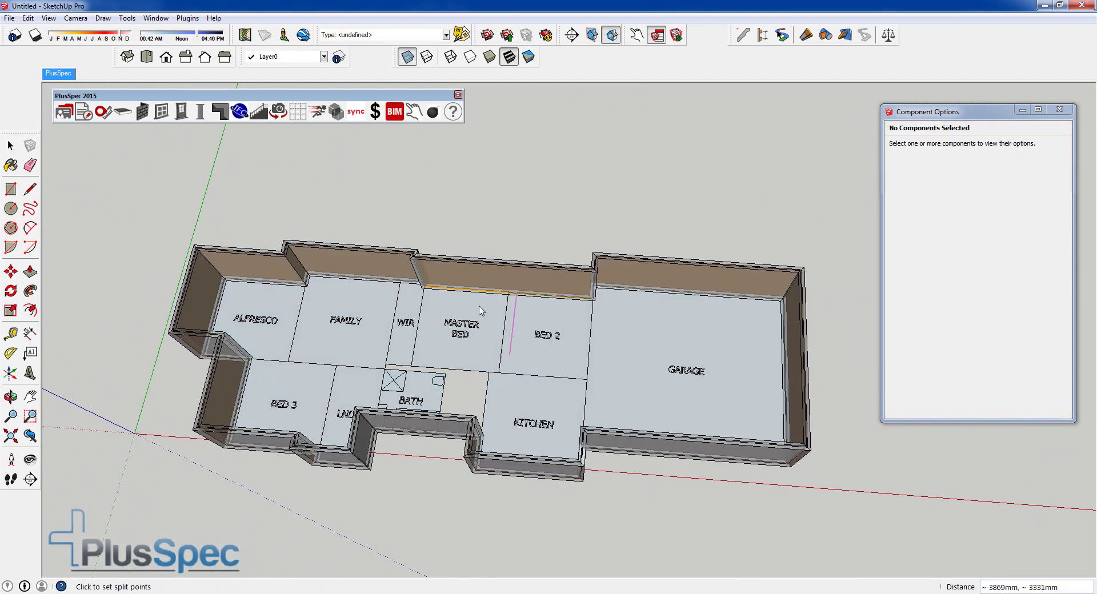
{"action": "left_click", "coordinate": [509, 298]}
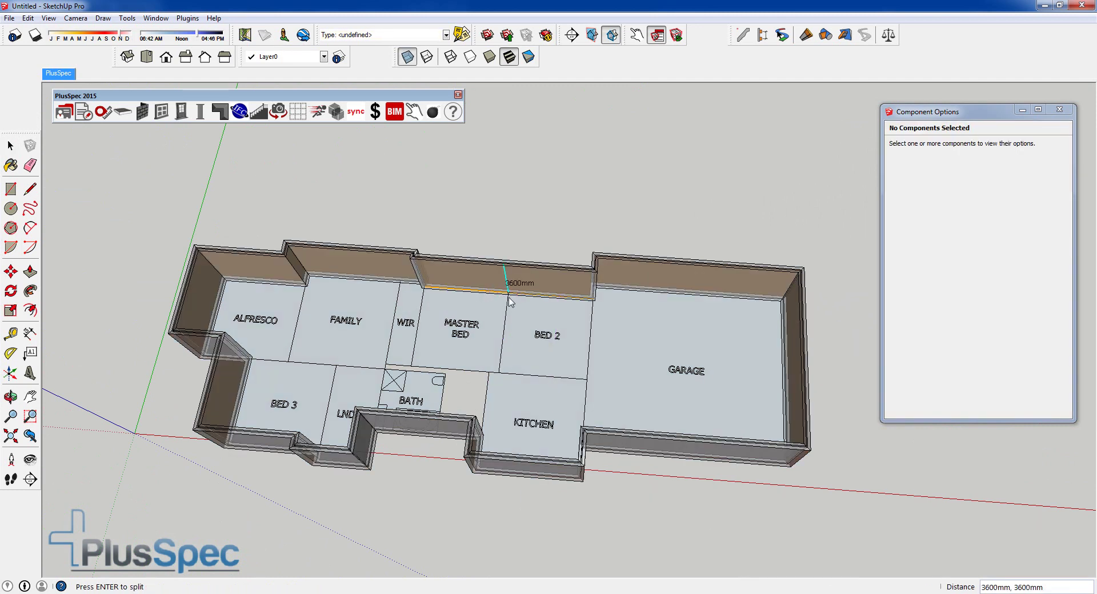
{"action": "key", "text": "Return"}
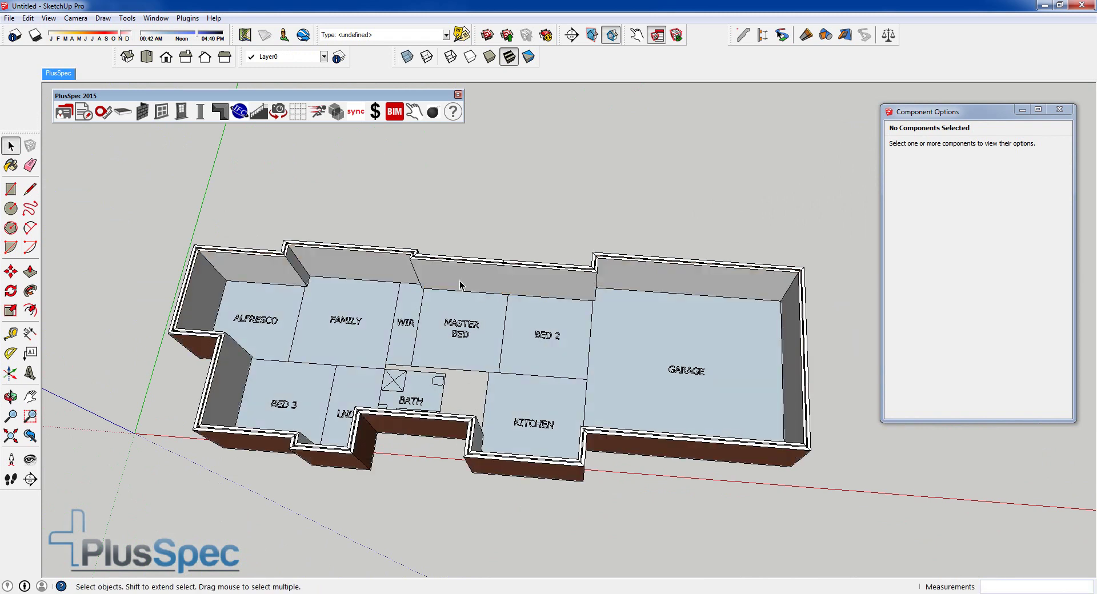
Select the new wall section above MASTER BED and start offsetting it with the wall tools
{"action": "left_click", "coordinate": [462, 284]}
{"action": "left_click", "coordinate": [142, 111]}
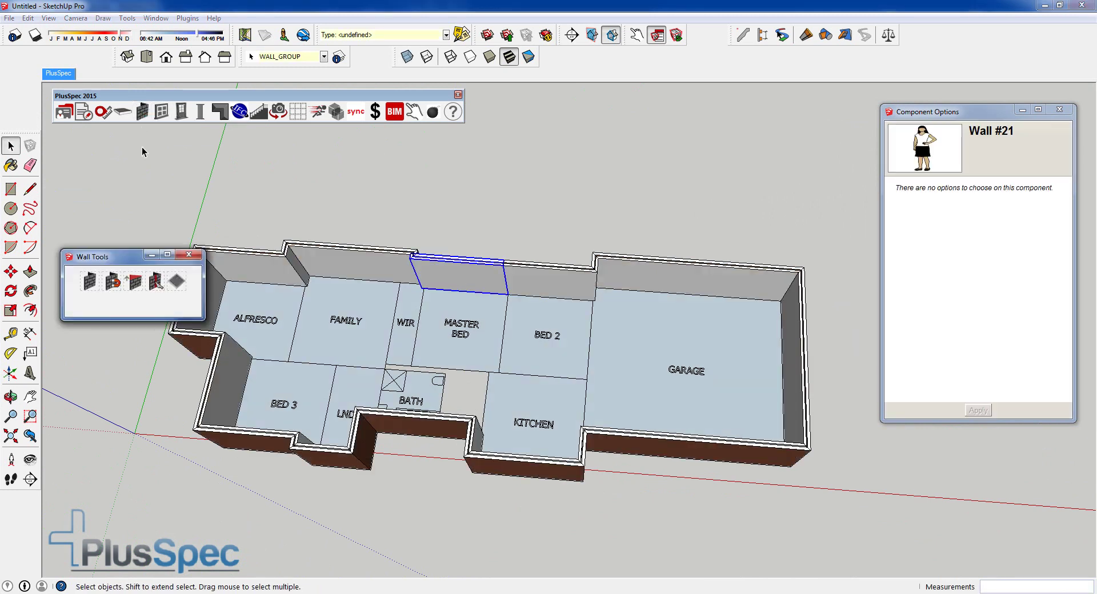
{"action": "left_click", "coordinate": [139, 285]}
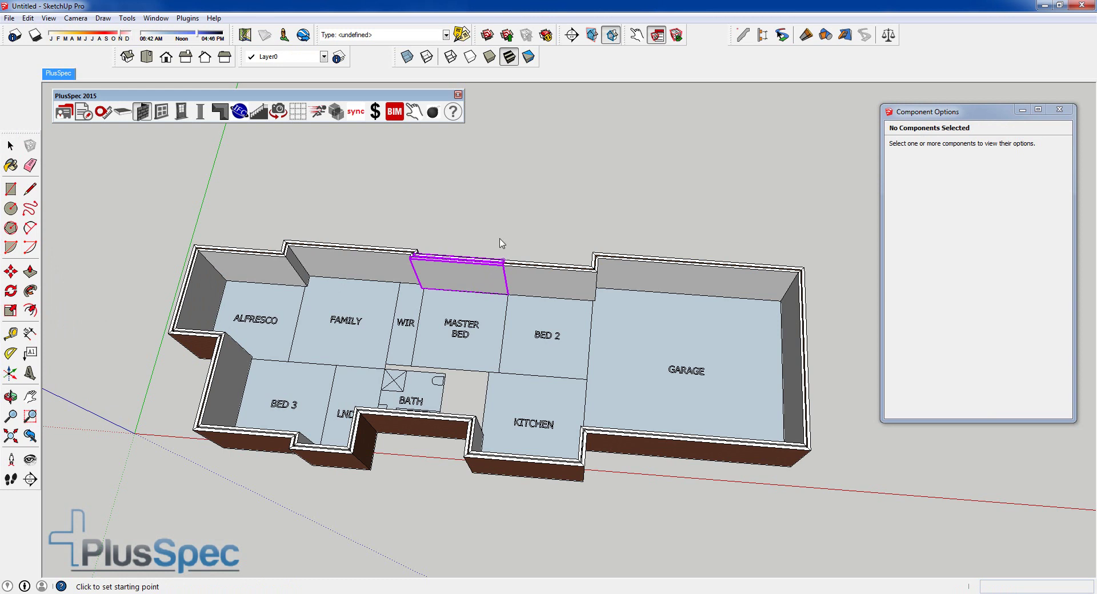
{"action": "left_click", "coordinate": [501, 243]}
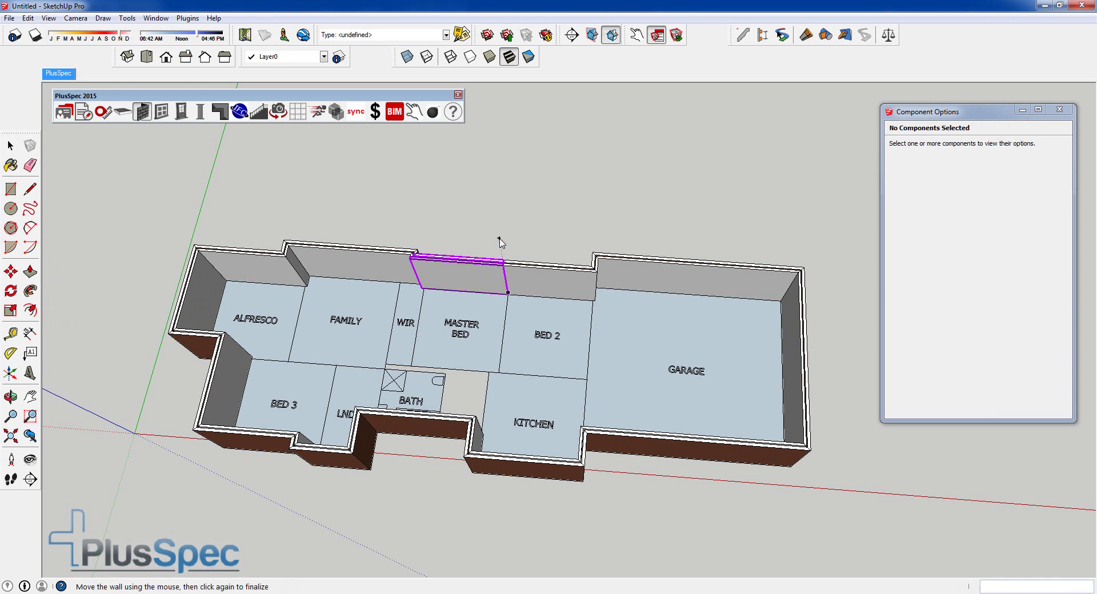
Place the wall section 2548mm out as a bump-out and stretch MASTER BED into the alcove
{"action": "left_click", "coordinate": [513, 185]}
{"action": "key", "text": "space"}
{"action": "left_click", "coordinate": [455, 294]}
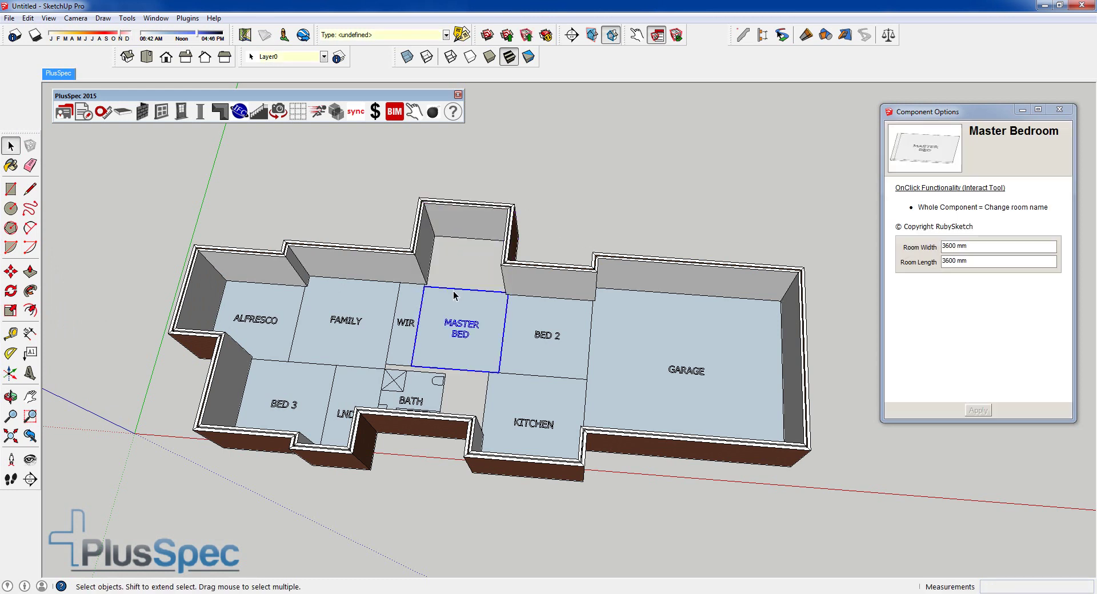
{"action": "key", "text": "s"}
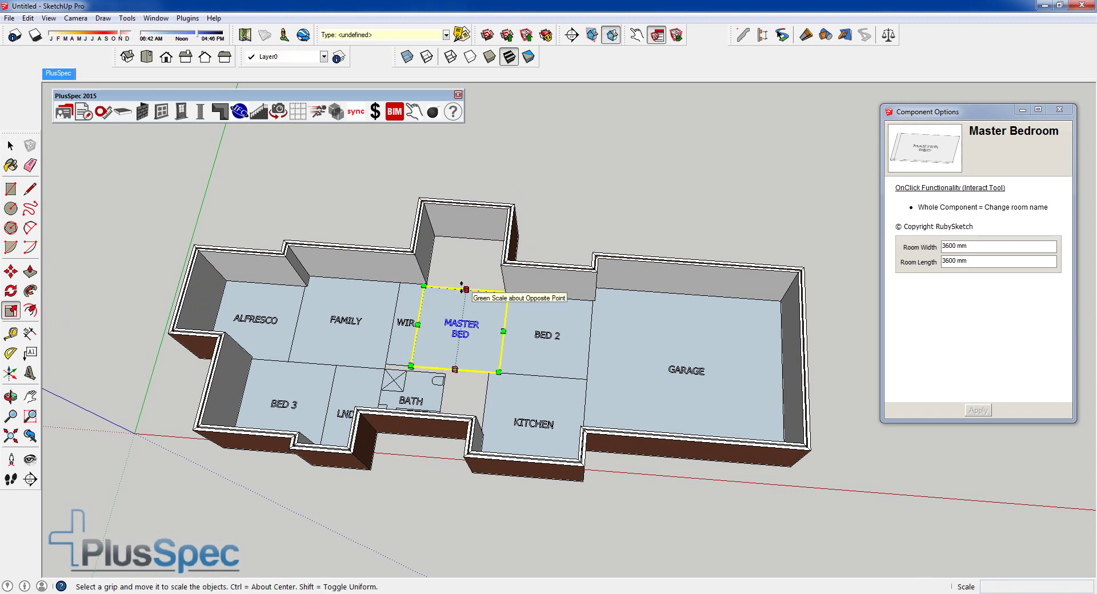
{"action": "left_click_drag", "start_coordinate": [466, 288], "coordinate": [503, 240]}
Orbit to see the whole house and create all plan scenes: Site Plan, Slab Plan and Floor Plan
{"action": "key", "text": "space"}
{"action": "left_click", "coordinate": [640, 234]}
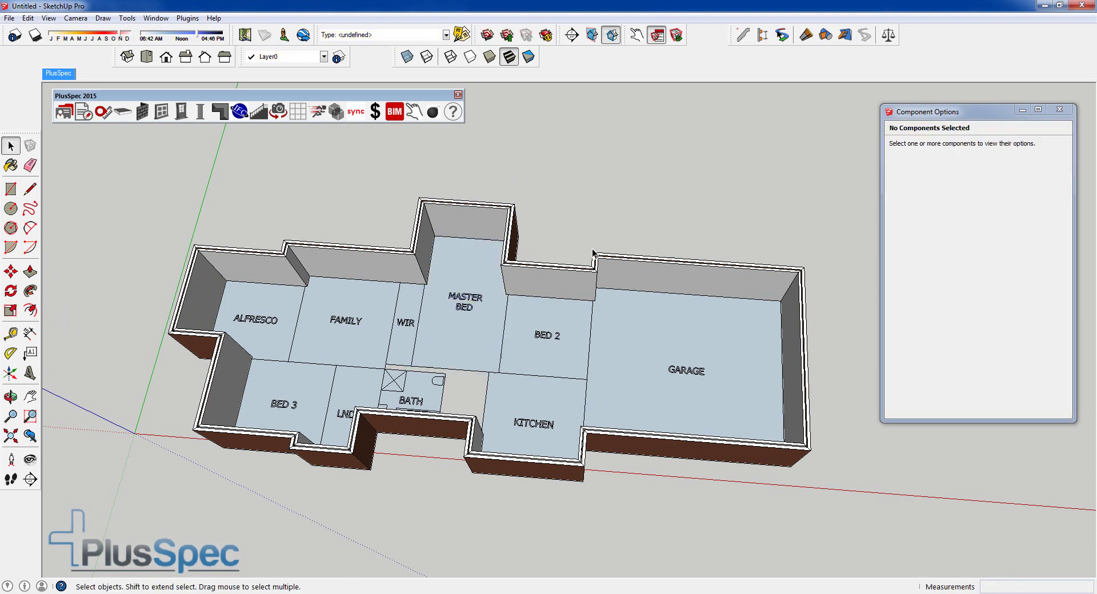
{"action": "key", "text": "o"}
{"action": "left_click_drag", "start_coordinate": [640, 234], "coordinate": [502, 297]}
{"action": "key", "text": "space"}
{"action": "left_click", "coordinate": [279, 111]}
{"action": "left_click", "coordinate": [519, 312]}
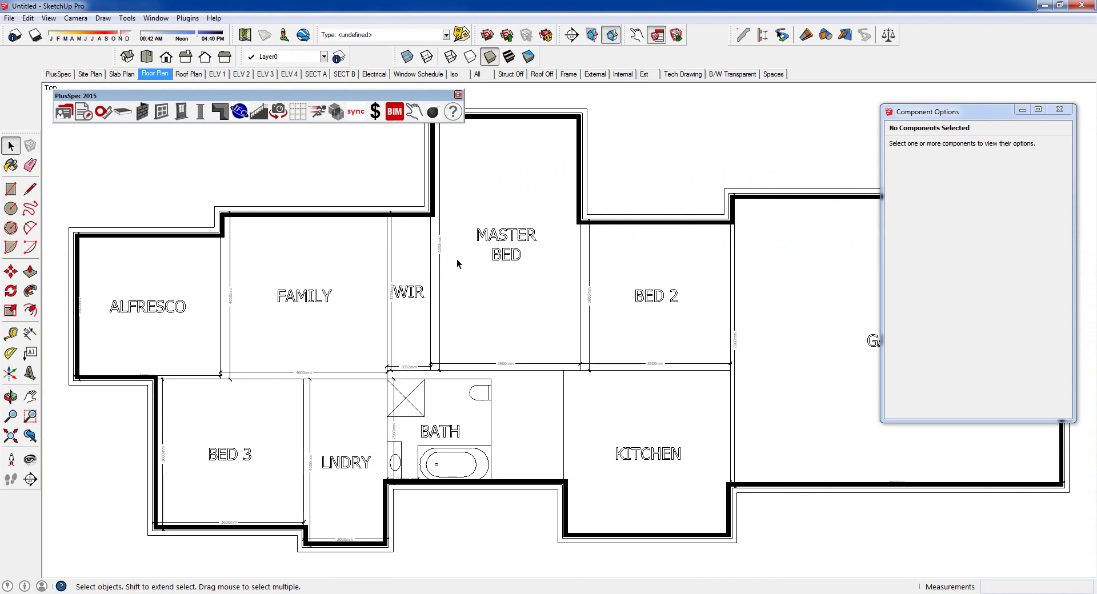
Zoom out so the entire Floor Plan scene fits in the view
{"action": "scroll", "coordinate": [457, 265], "scroll_direction": "down", "scroll_amount": 4}
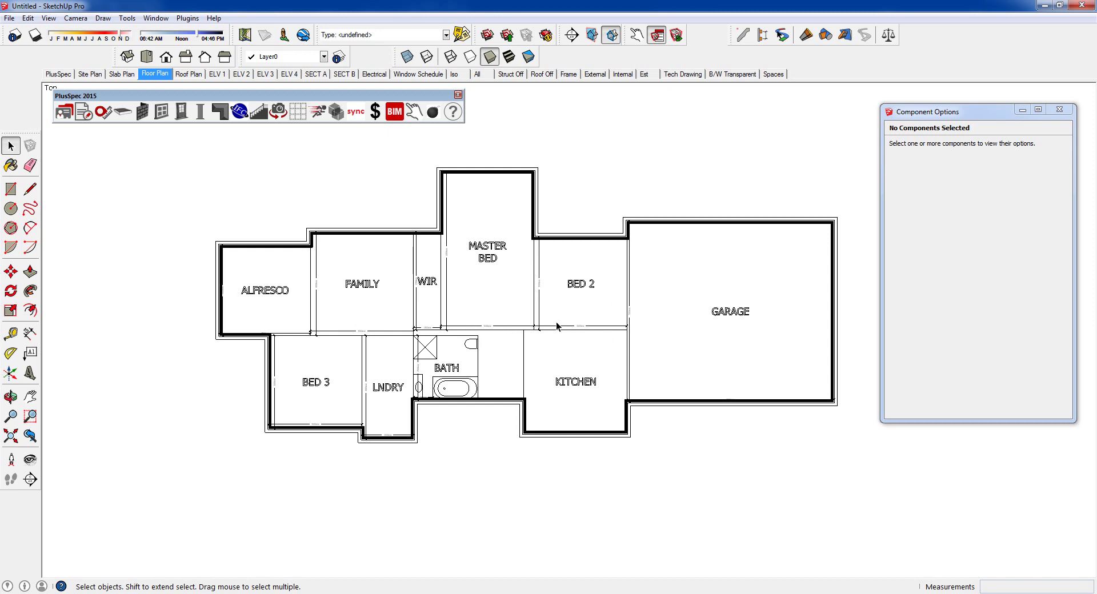
With the Interact tool, rename BED 2 to BED 4, GARAGE to WORKSHOP, KITCHEN to PNRTY, BATH to BATH 1
{"action": "left_click", "coordinate": [414, 112]}
{"action": "left_click", "coordinate": [578, 288]}
{"action": "left_click", "coordinate": [733, 345]}
{"action": "left_click", "coordinate": [587, 381]}
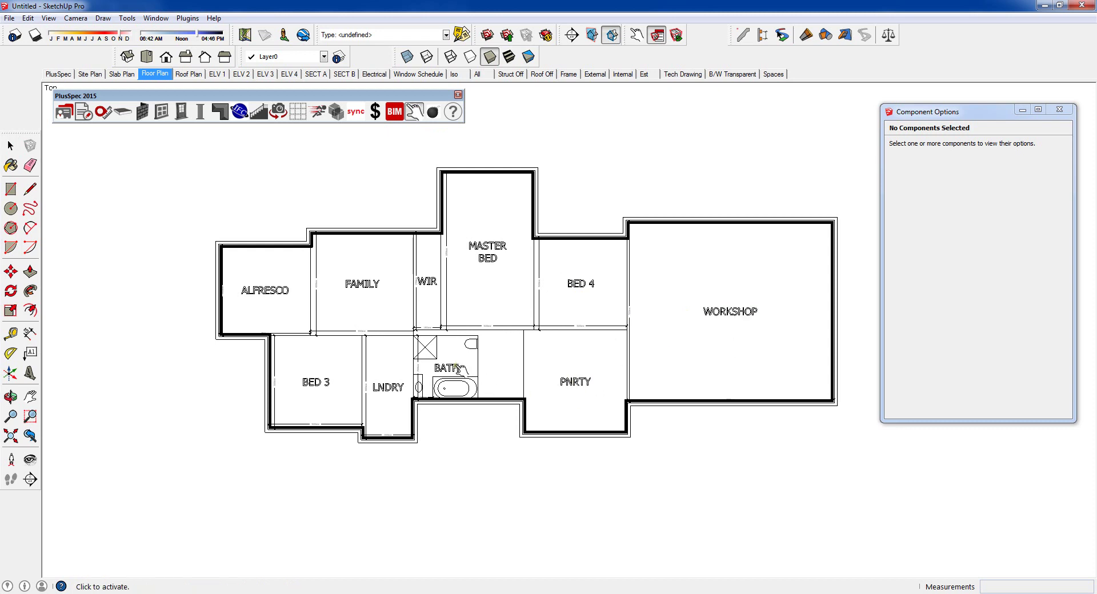
{"action": "left_click", "coordinate": [460, 369]}
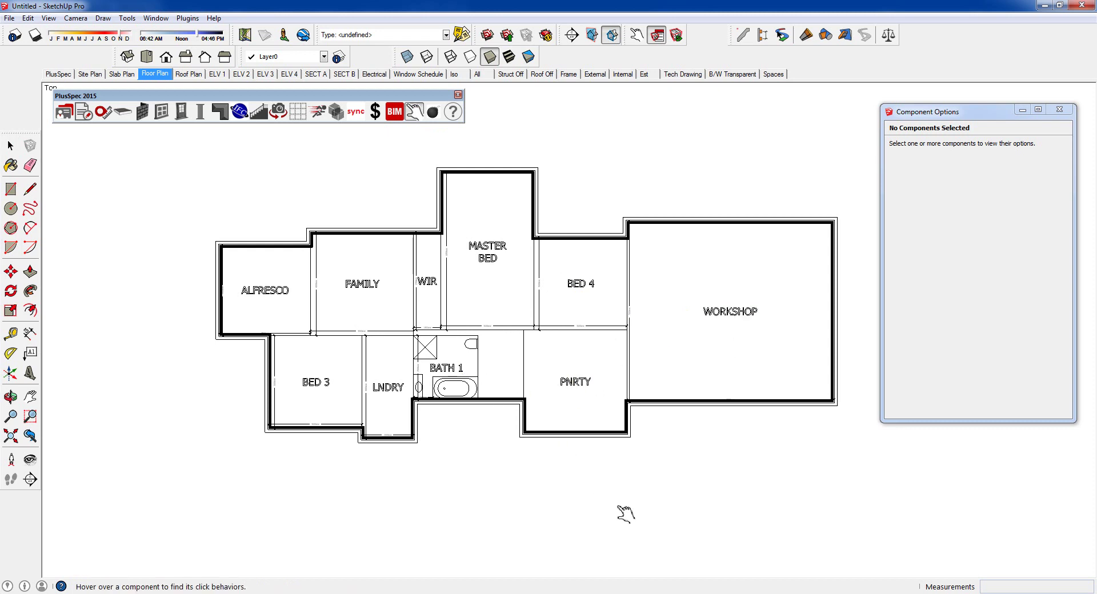